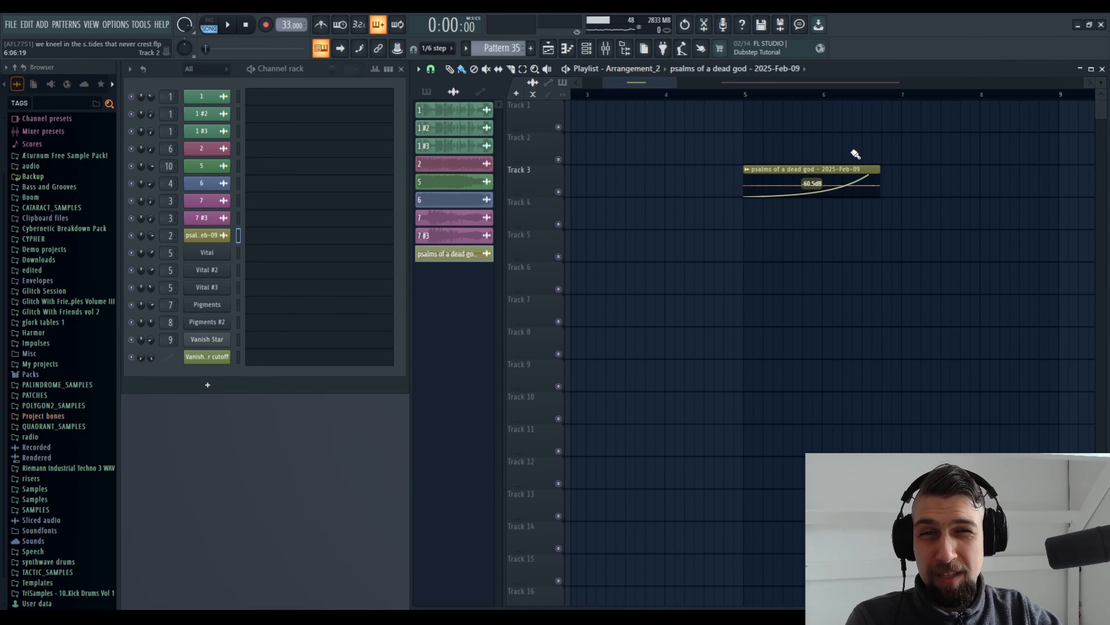
Step: Play the "psalms of a dead god" clip on Track 3 from bar 5, and stop playback
left_click(745, 95)
key("space")
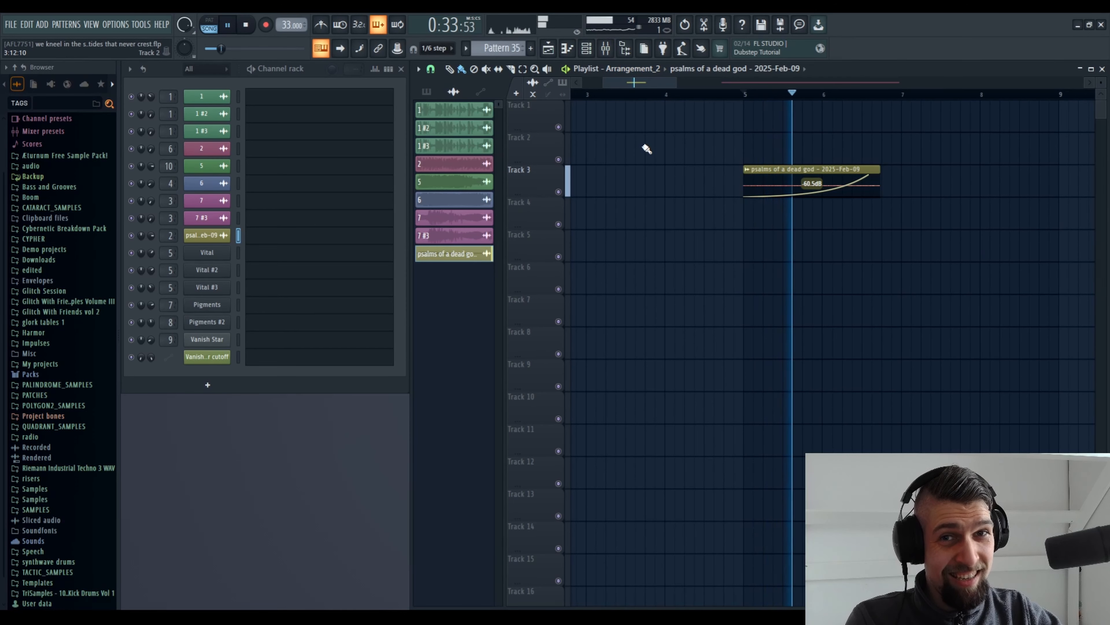
left_click(246, 25)
Step: Examine the ValhallaSupermassive reverb settings on the mixer track of the "psalms of a dead god" clip
key("F9")
left_click(984, 323)
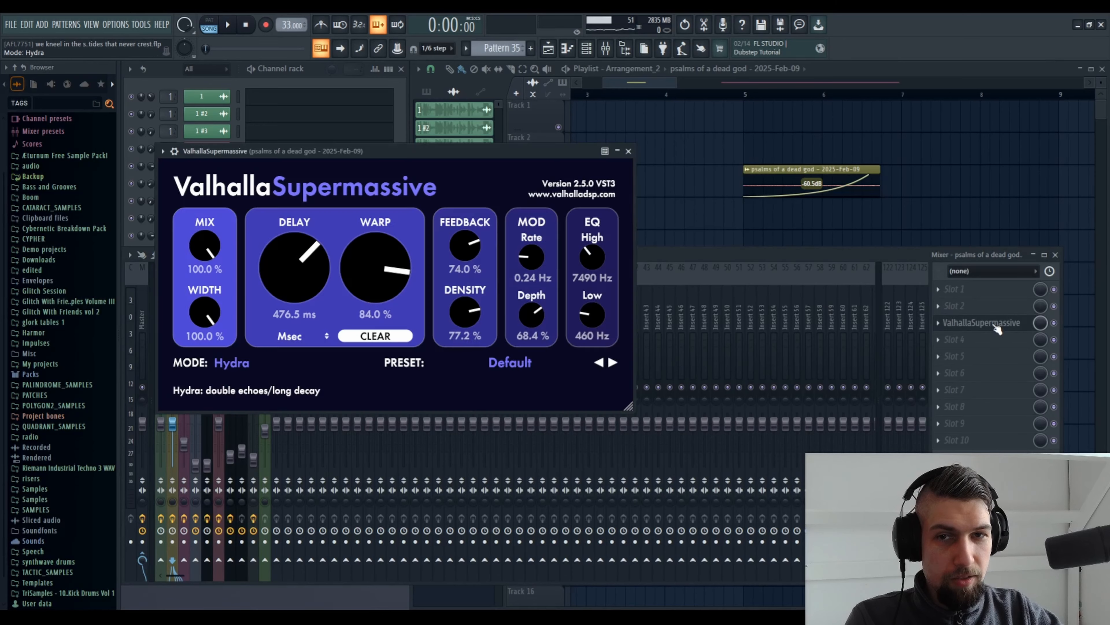
left_click(983, 323)
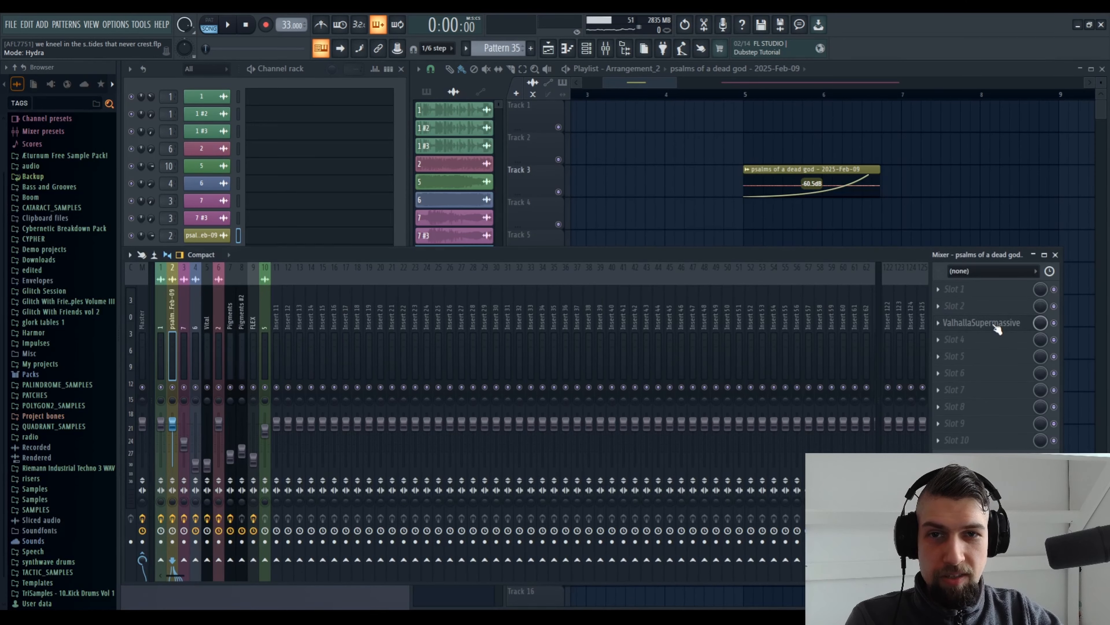
left_click(1055, 254)
Step: Inspect the Master track's effect chain in the mixer, checking both OTT compressors and StandardCLIP
left_click(606, 48)
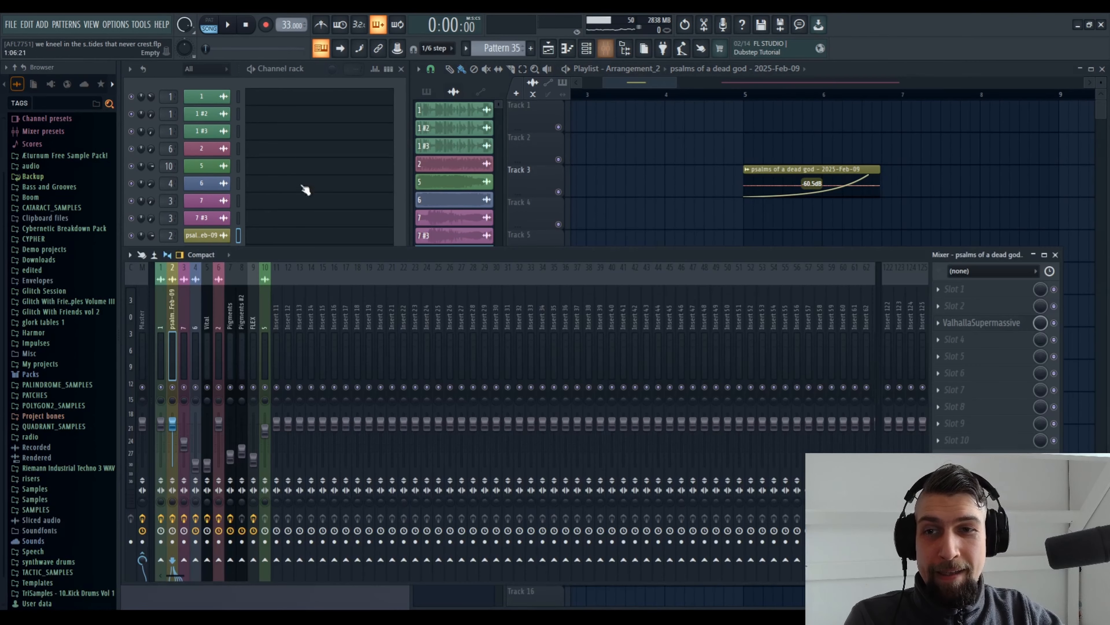
left_click(143, 307)
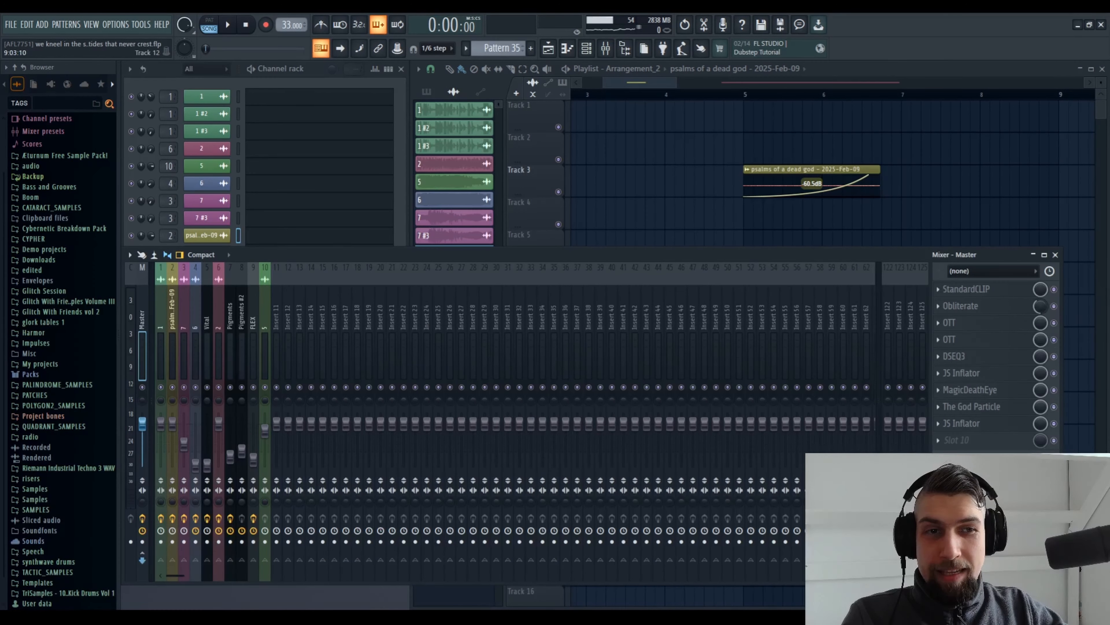
left_click_drag(893, 255, 923, 217)
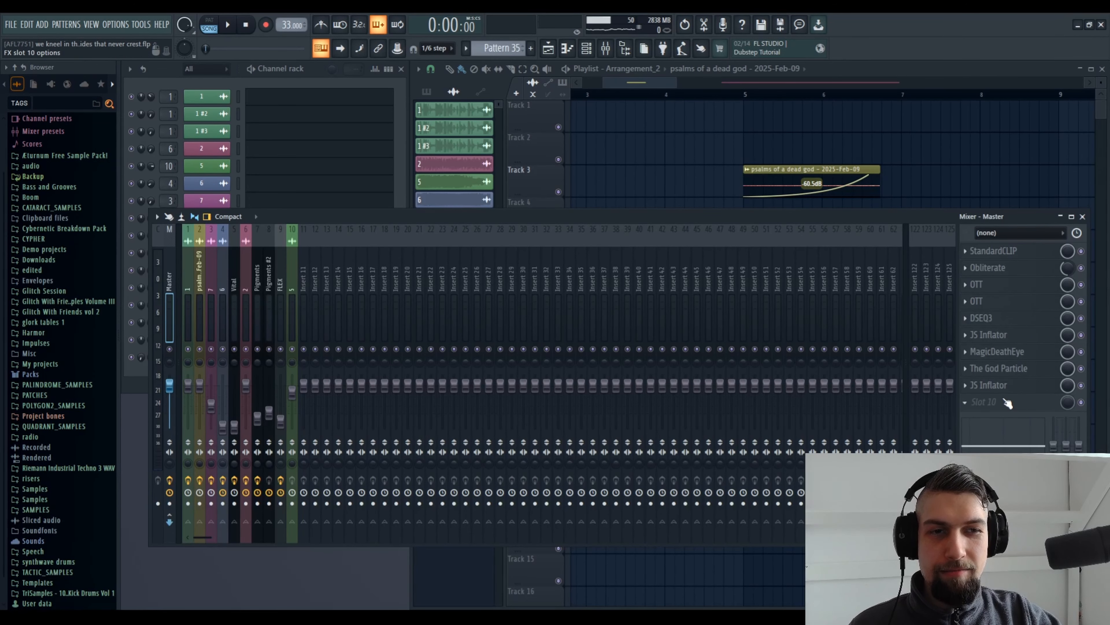
left_click(1017, 289)
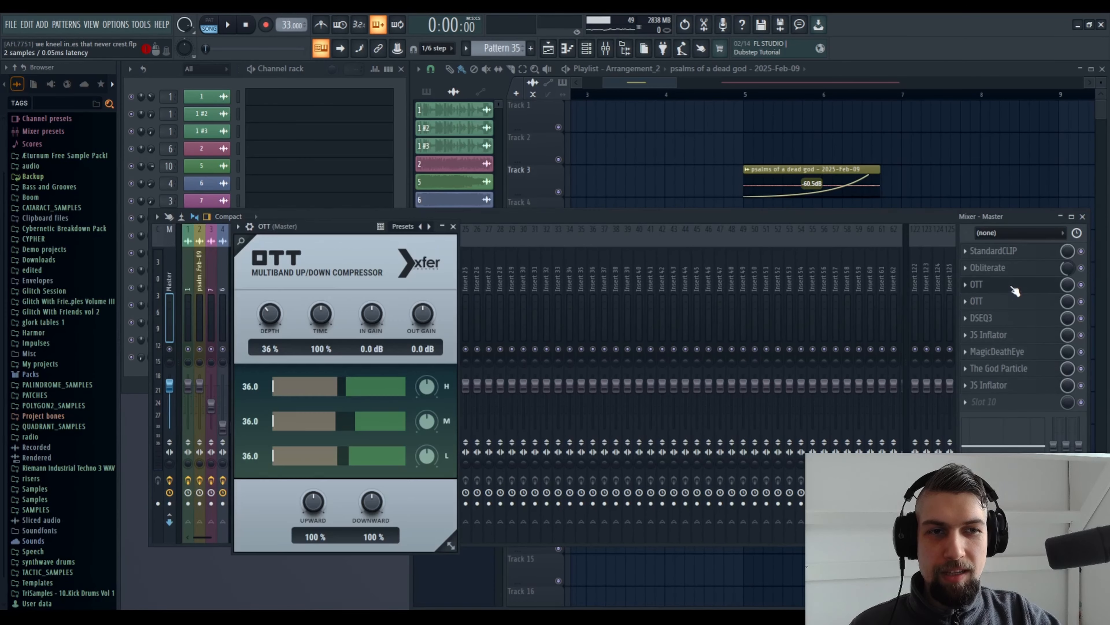
left_click(1017, 288)
left_click(1015, 306)
left_click(1015, 307)
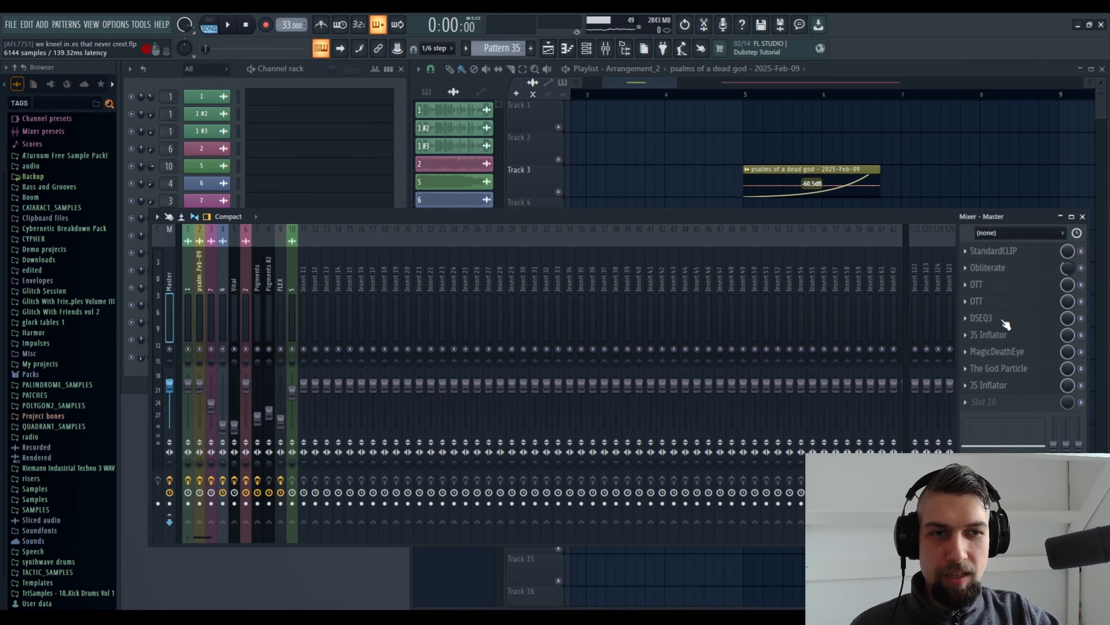
left_click(997, 251)
left_click(1014, 252)
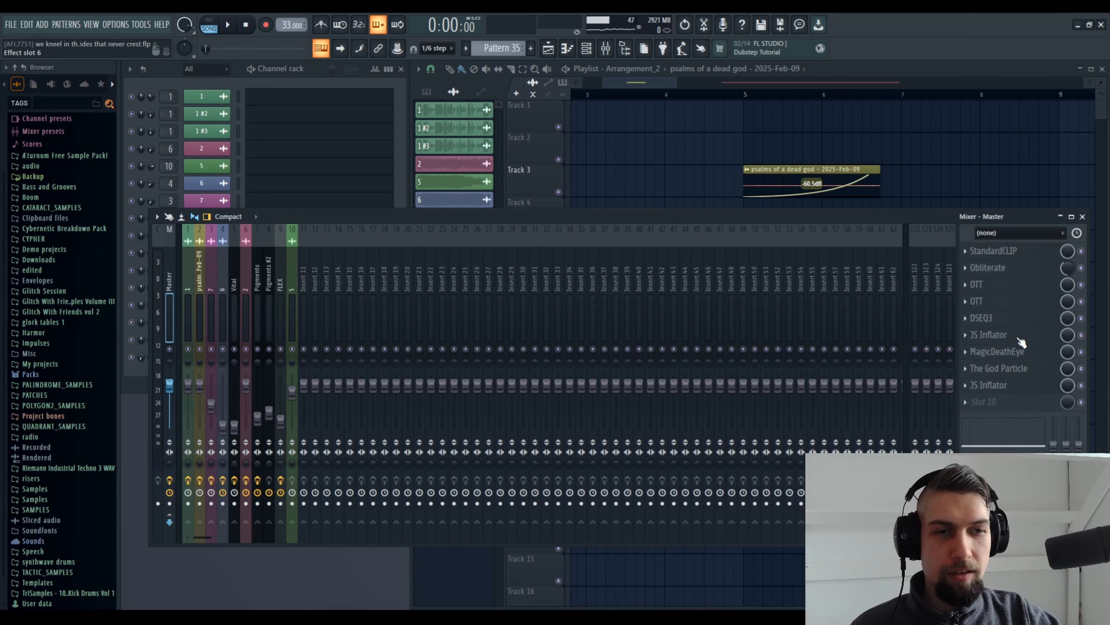
key("F9")
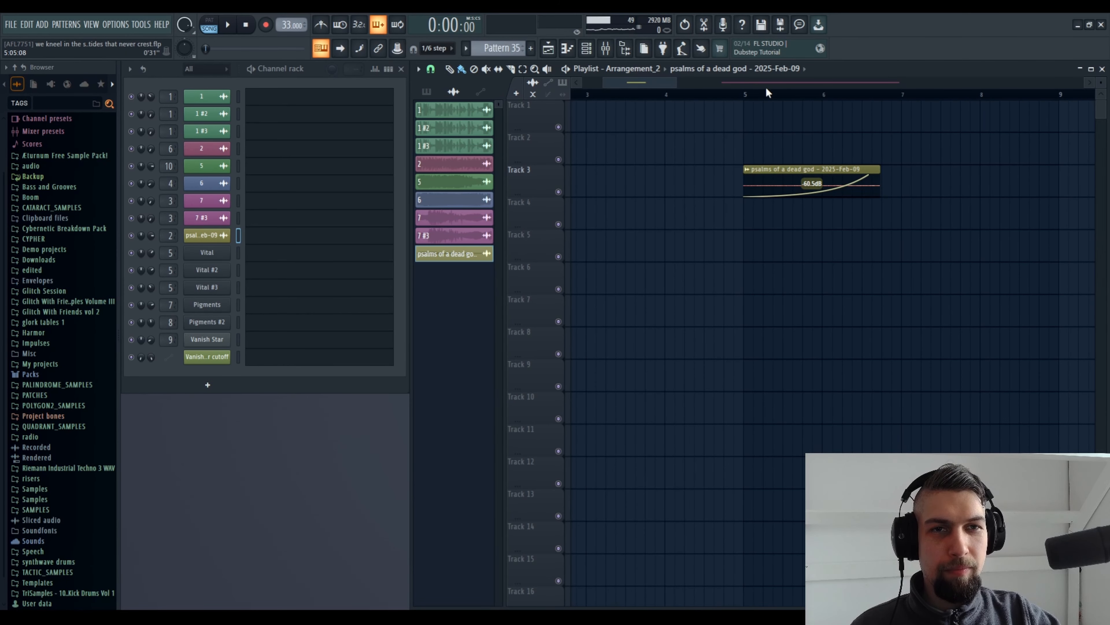
Step: Switch the playlist from Arrangement_2 to the full song in Arrangement
scroll(780, 98, "up", 2)
scroll(779, 98, "down", 5)
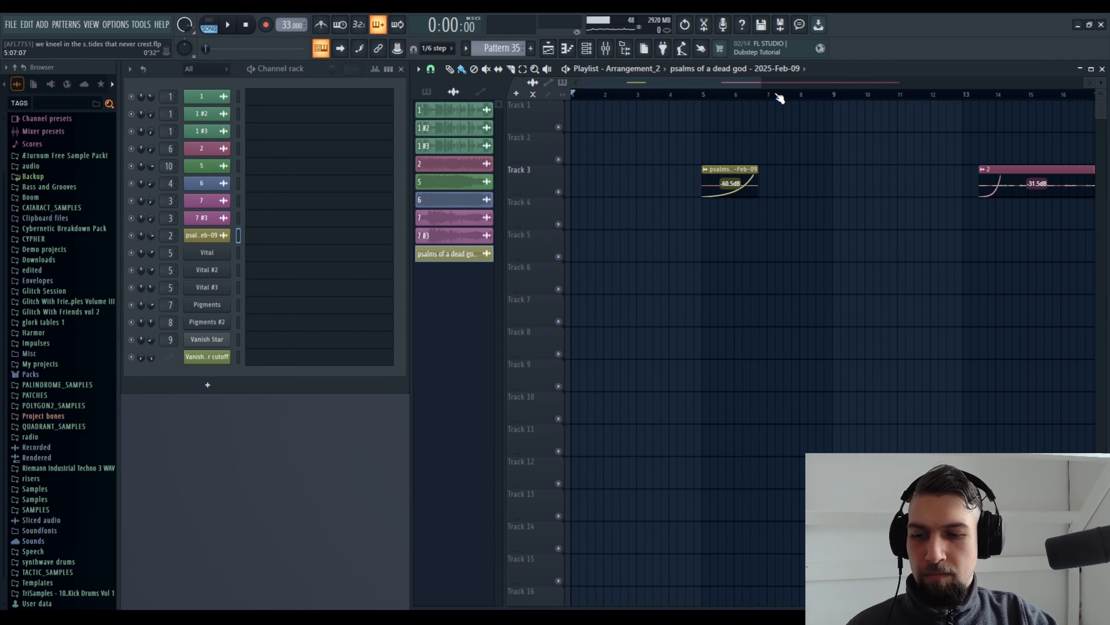
left_click(576, 617)
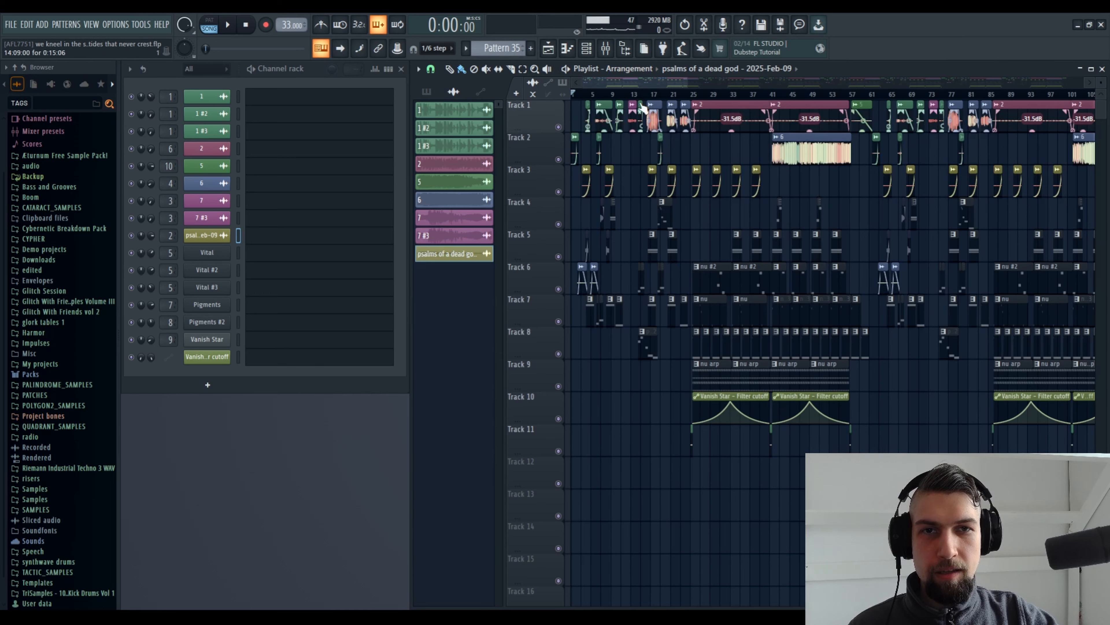
Step: Examine the repeated "psalms of a dead god" clips on Track 3 and the sampler settings of audio clip 6 on Track 1
scroll(642, 99, "up", 4)
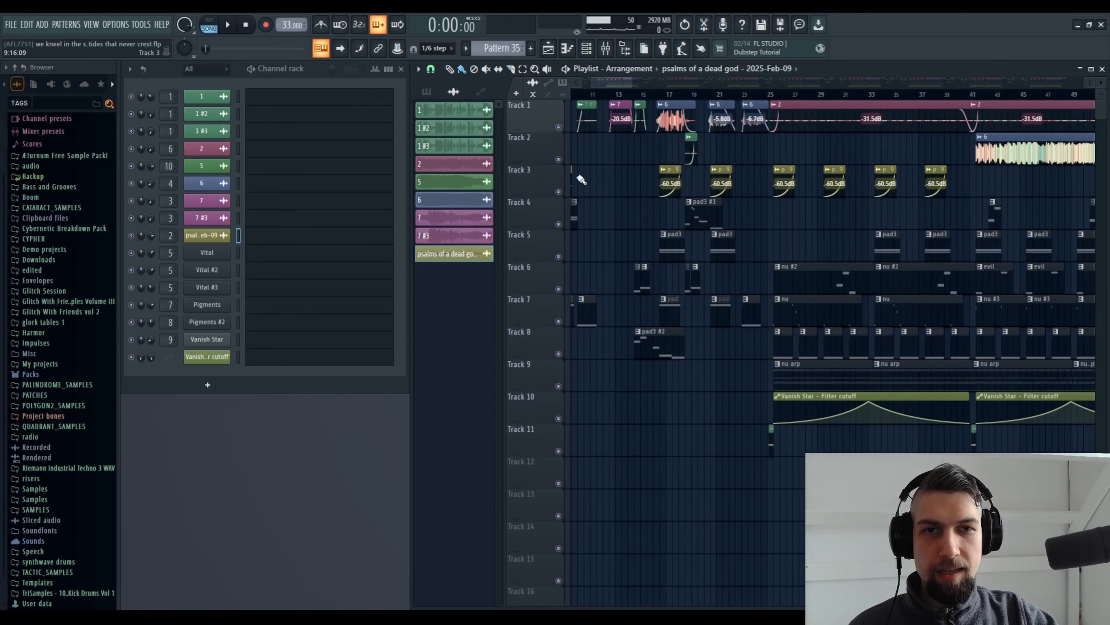
left_click_drag(582, 180, 858, 261)
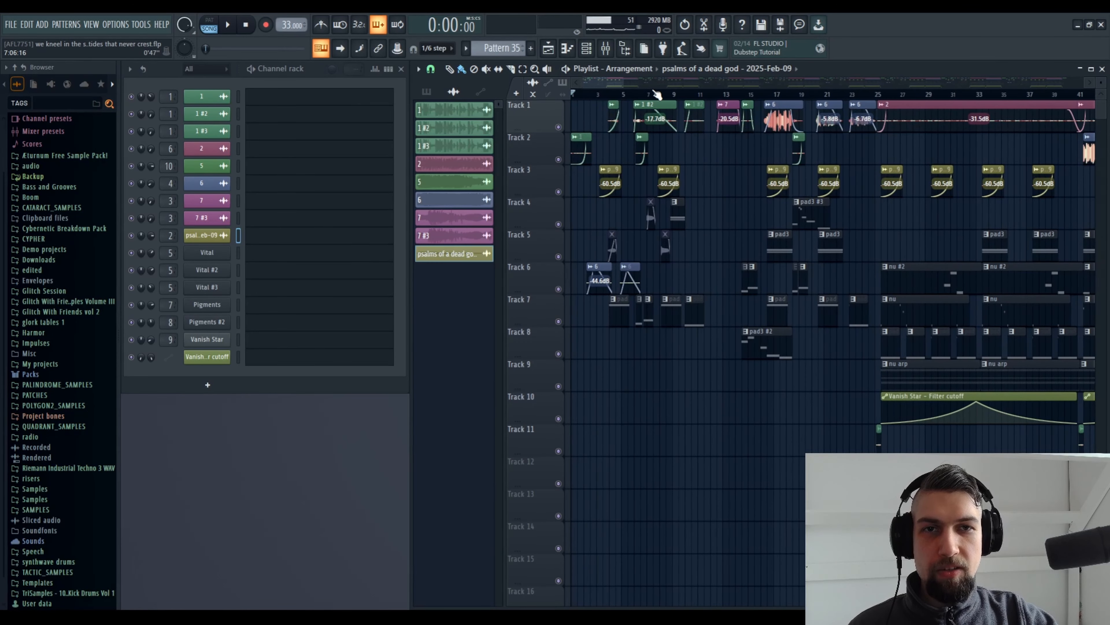
scroll(657, 94, "up", 4)
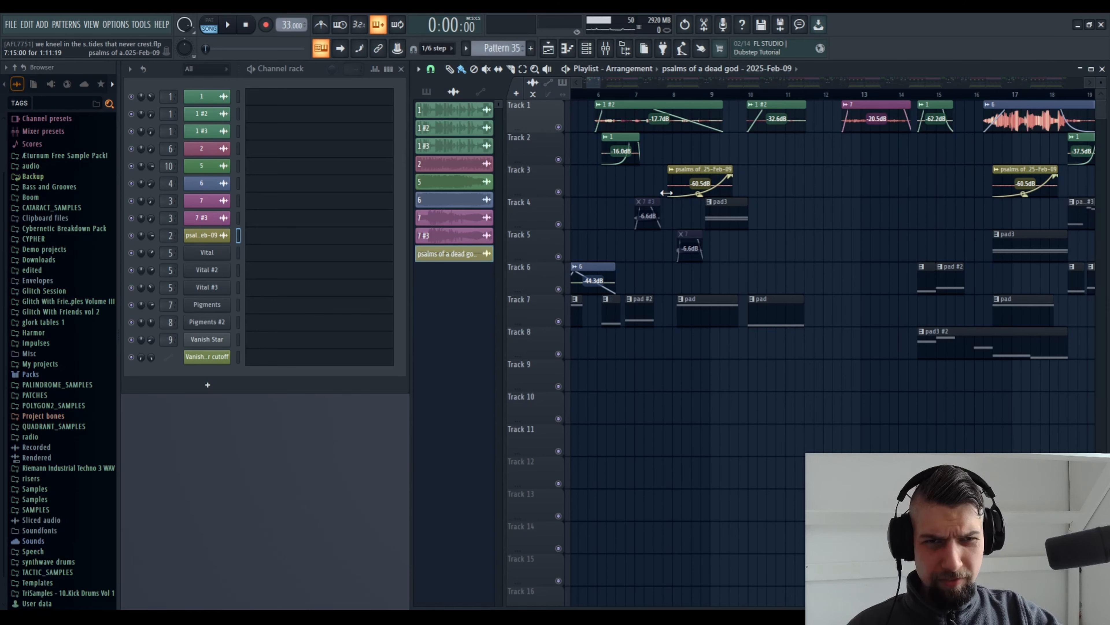
scroll(851, 199, "right", 7)
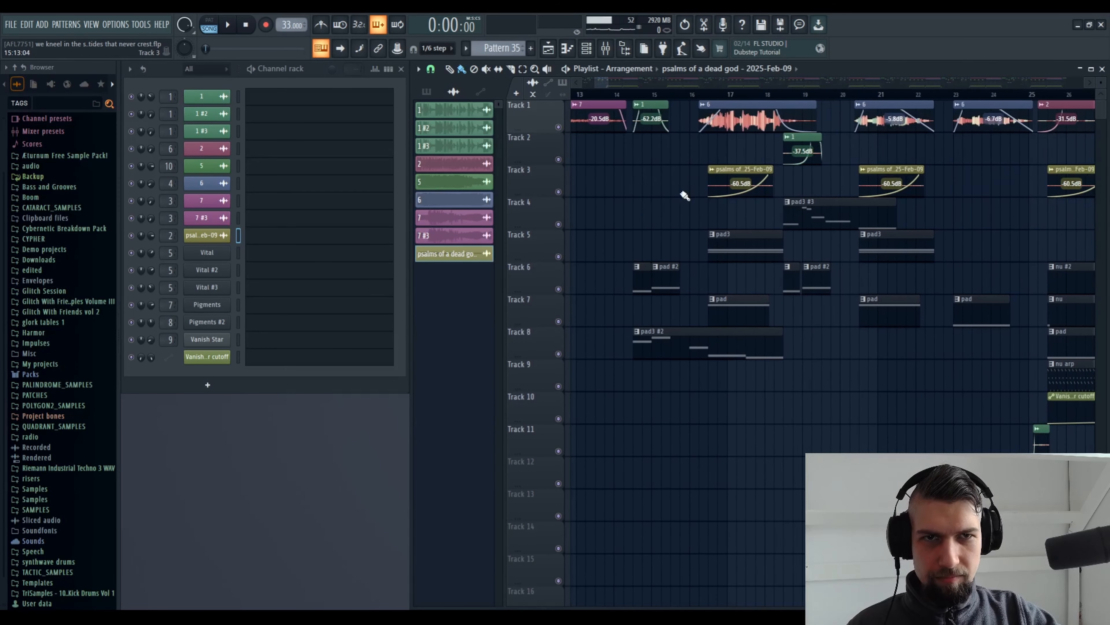
double_click(762, 132)
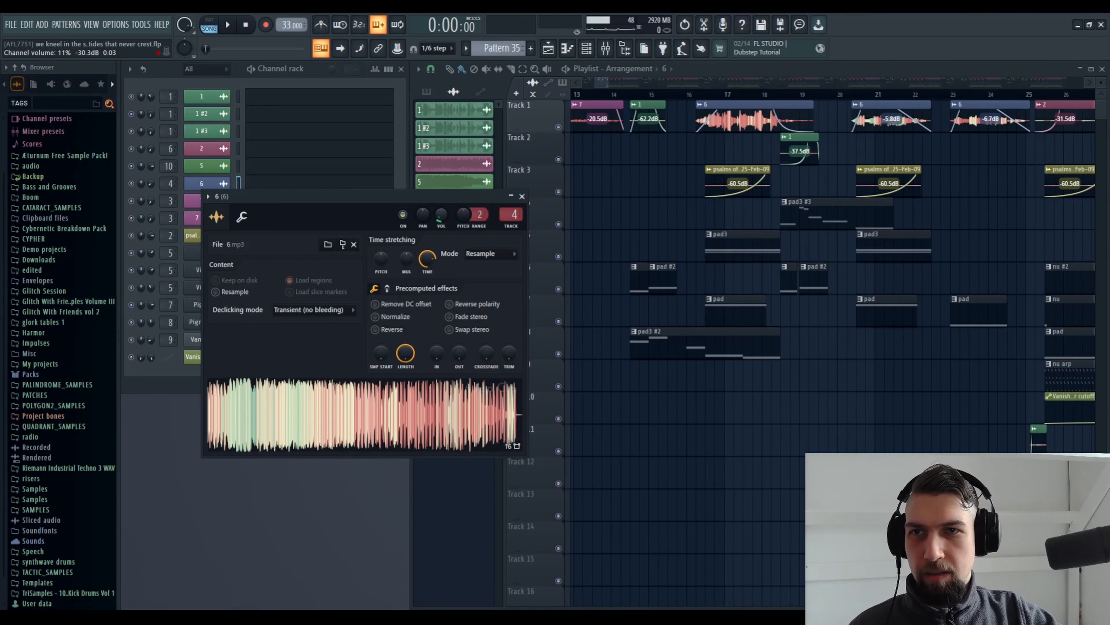
left_click(521, 196)
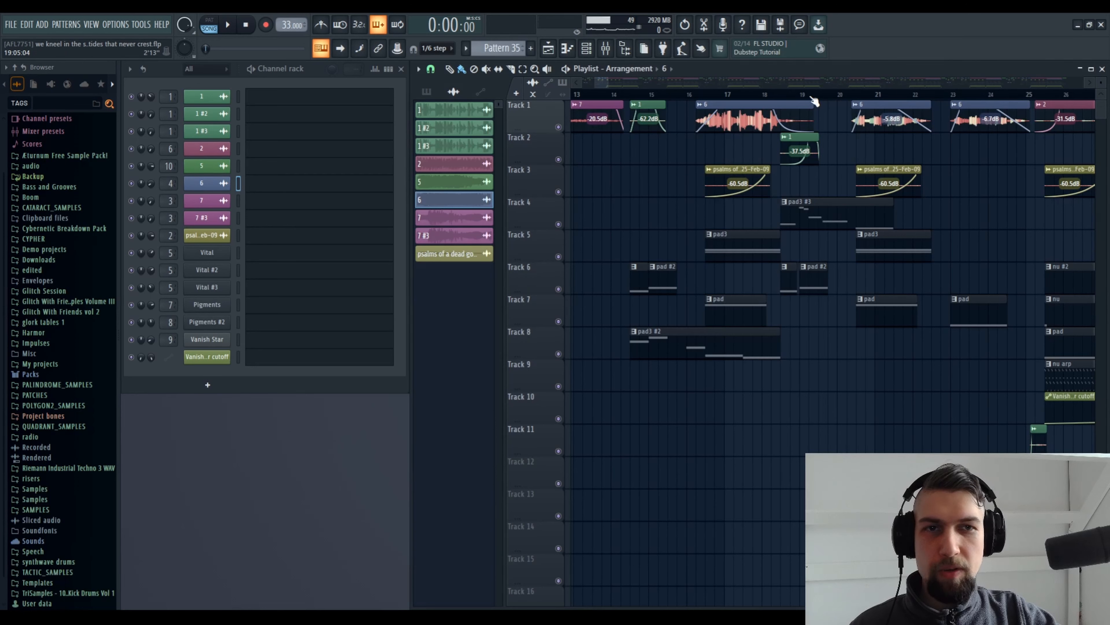
Step: Play the full arrangement from about bar 13, skip through its sections to about bar 51, and stop playback
scroll(814, 101, "down", 3)
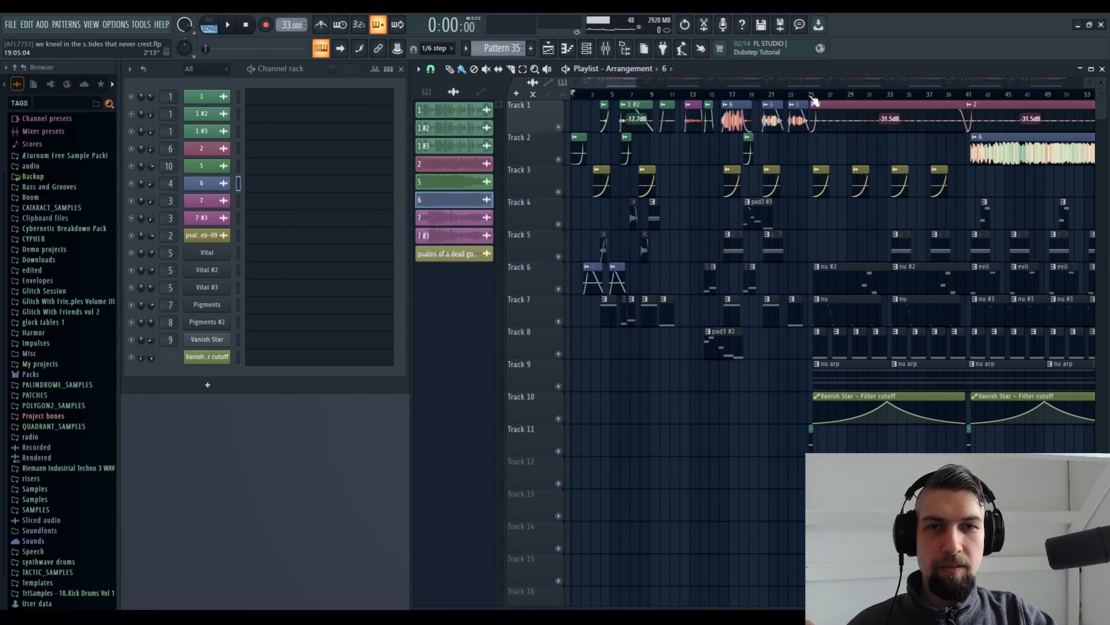
scroll(813, 101, "down", 1)
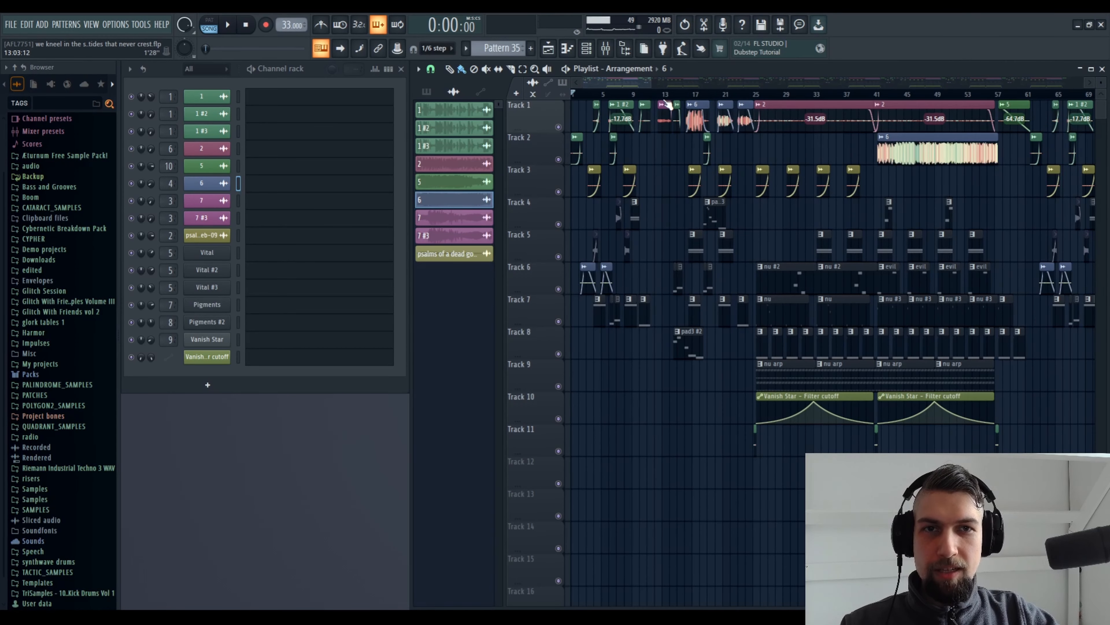
left_click(663, 93)
key("space")
left_click(684, 93)
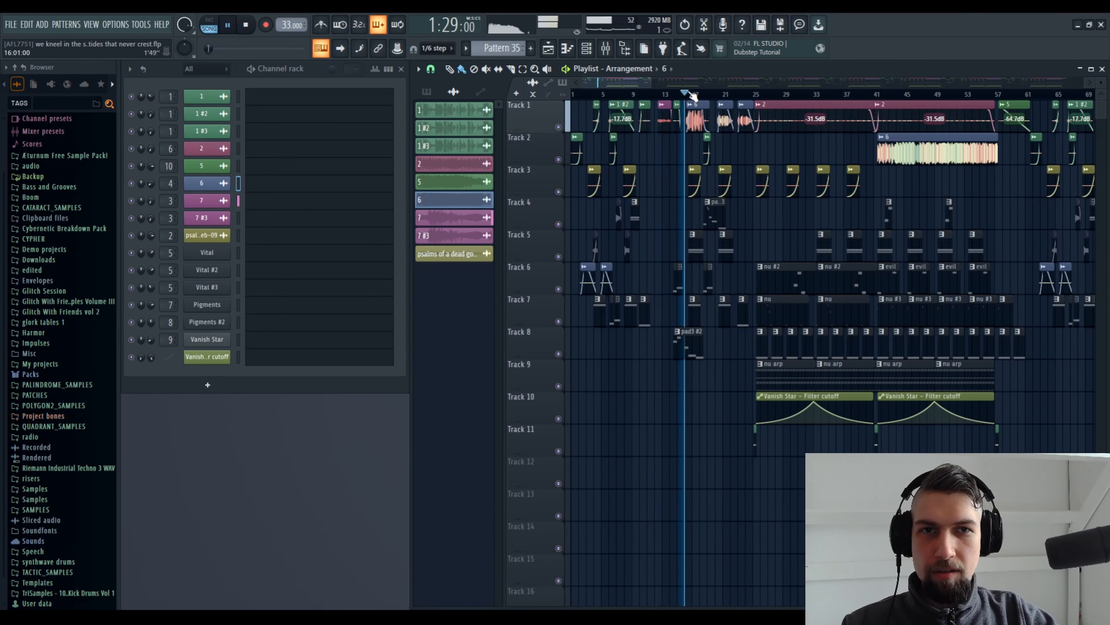
left_click(762, 94)
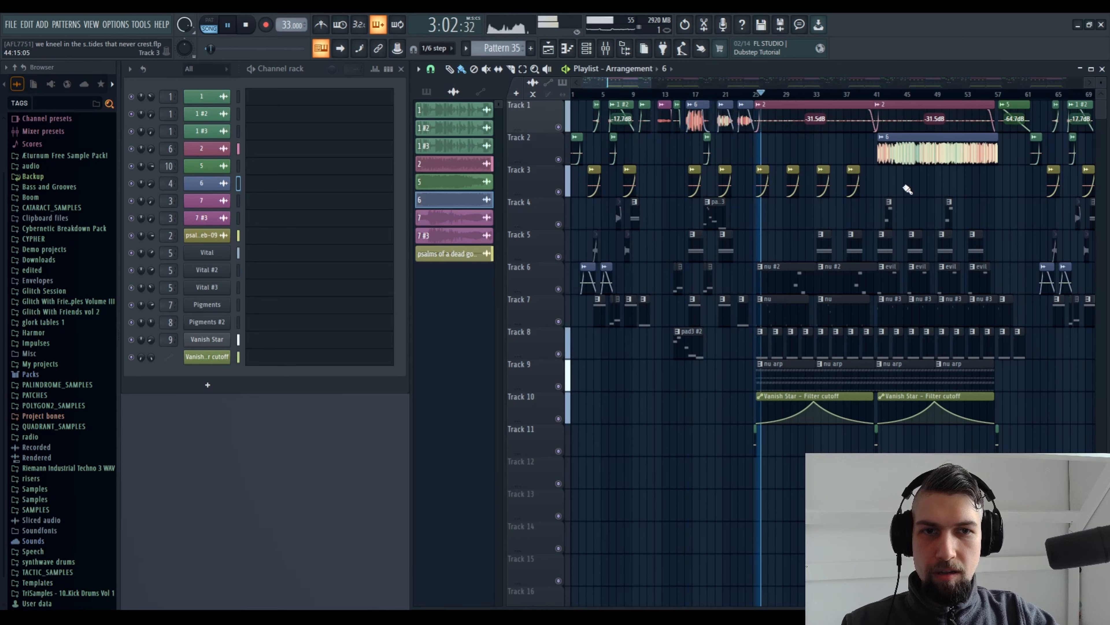
left_click(785, 94)
left_click(812, 94)
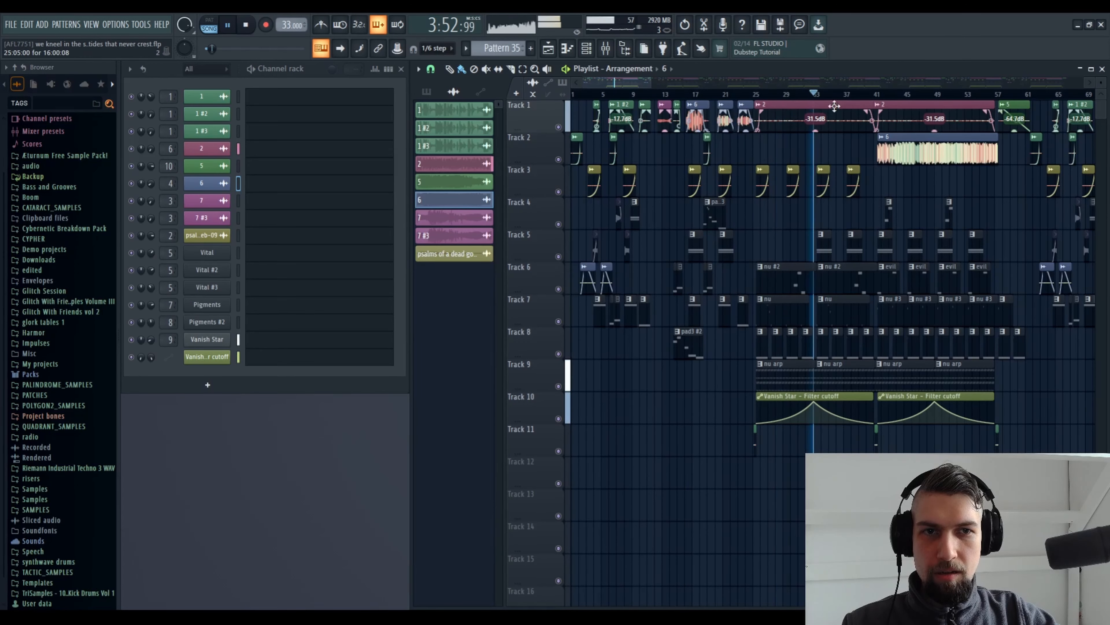
left_click(836, 93)
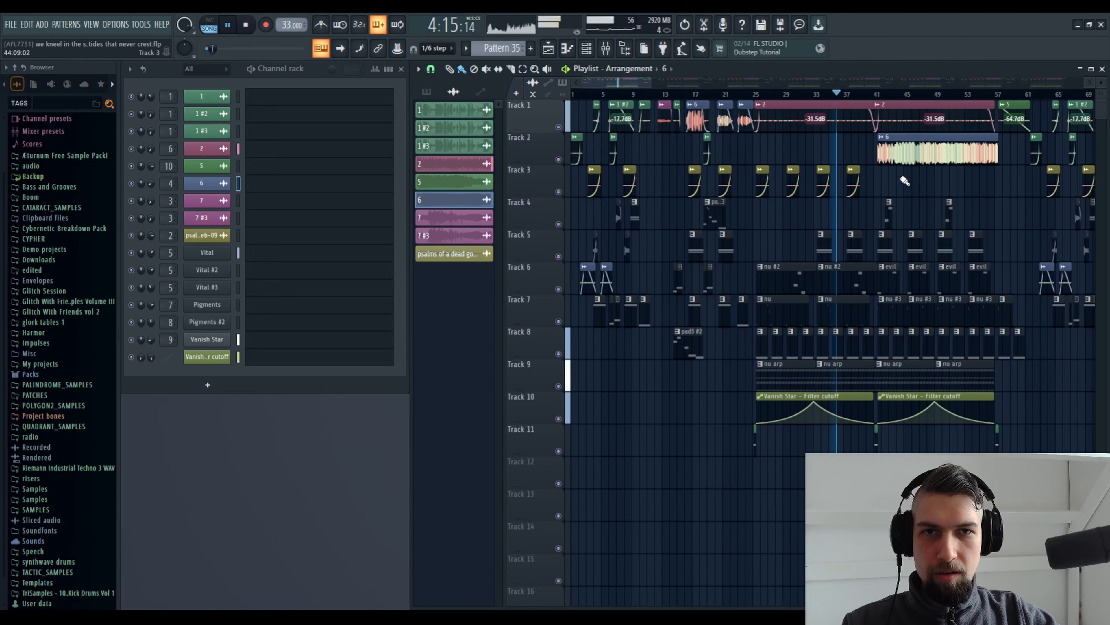
left_click(896, 94)
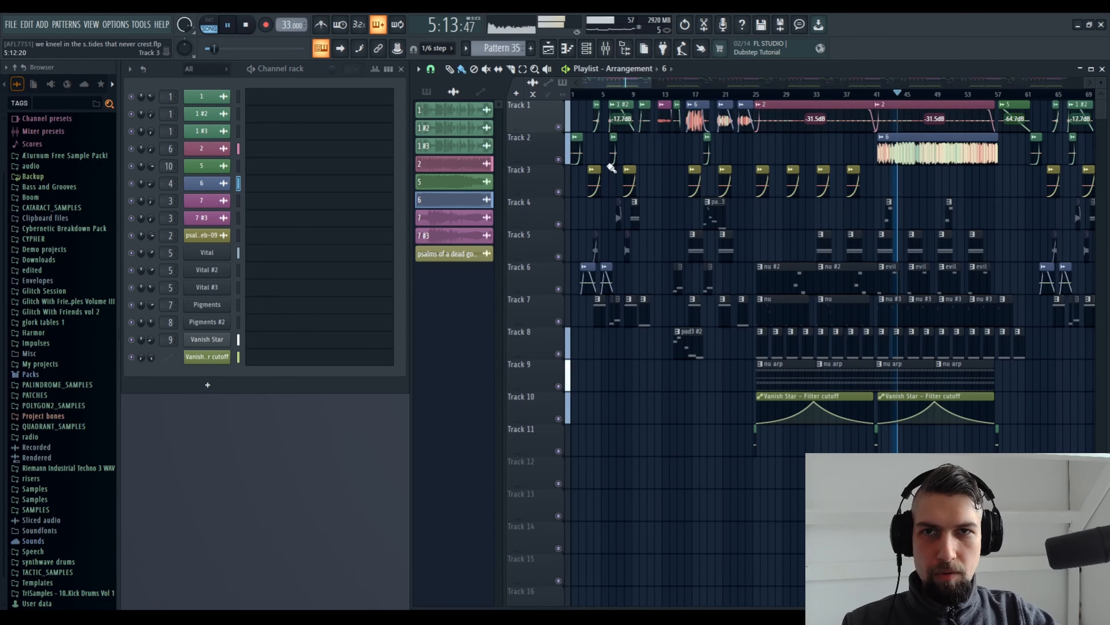
left_click(950, 94)
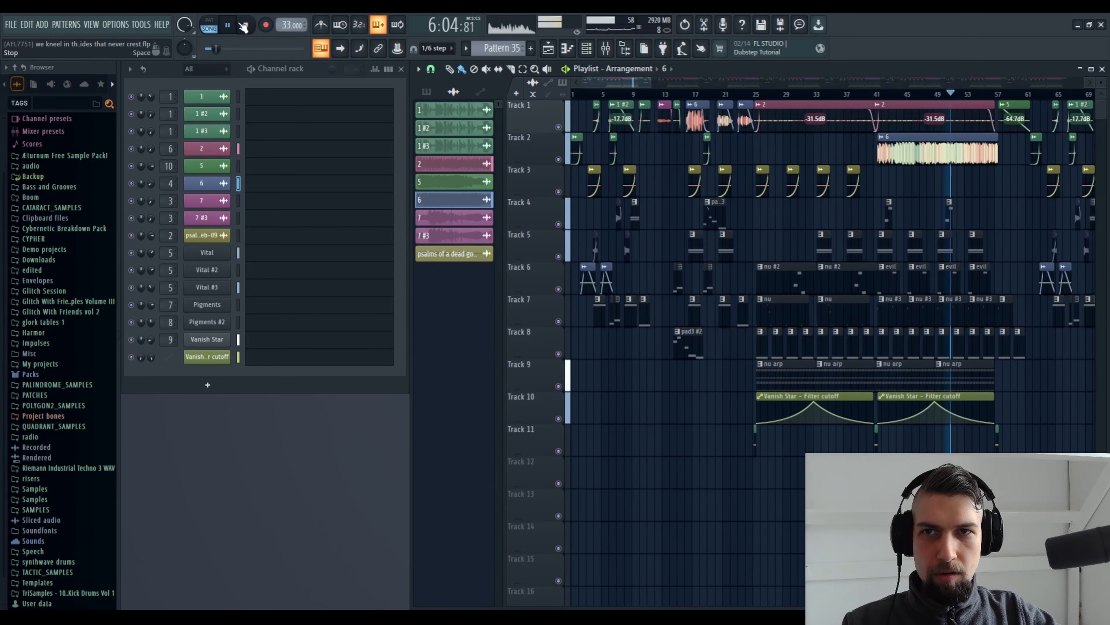
left_click(227, 25)
left_click(246, 25)
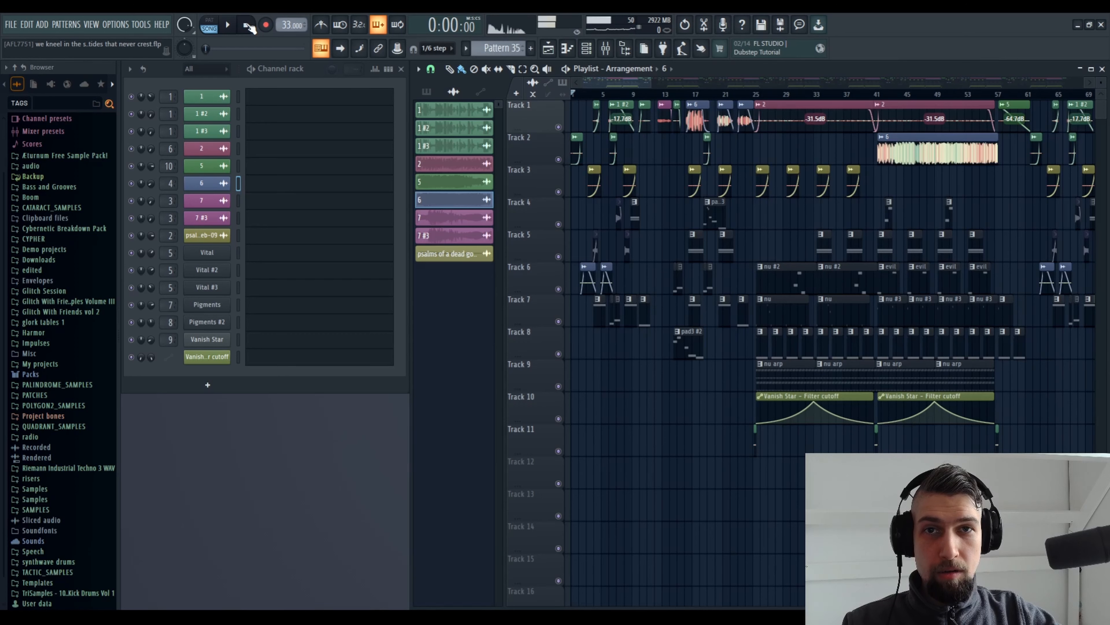
Step: Review the StandardCLIP and Obliterate settings in the Master track's effect chain
left_click(605, 48)
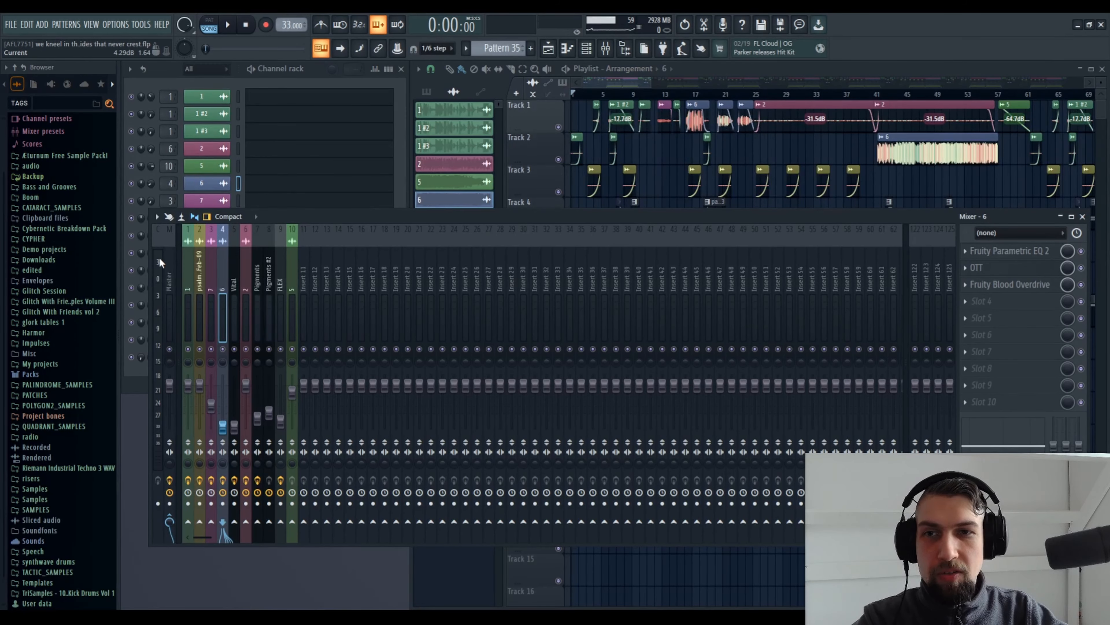
left_click(169, 261)
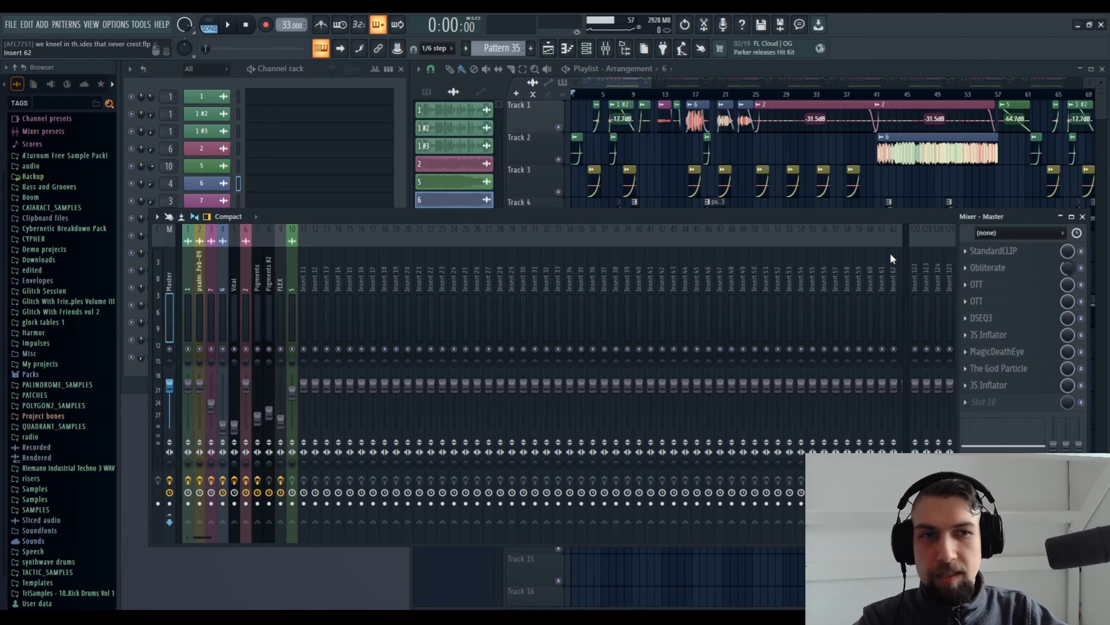
left_click(1042, 256)
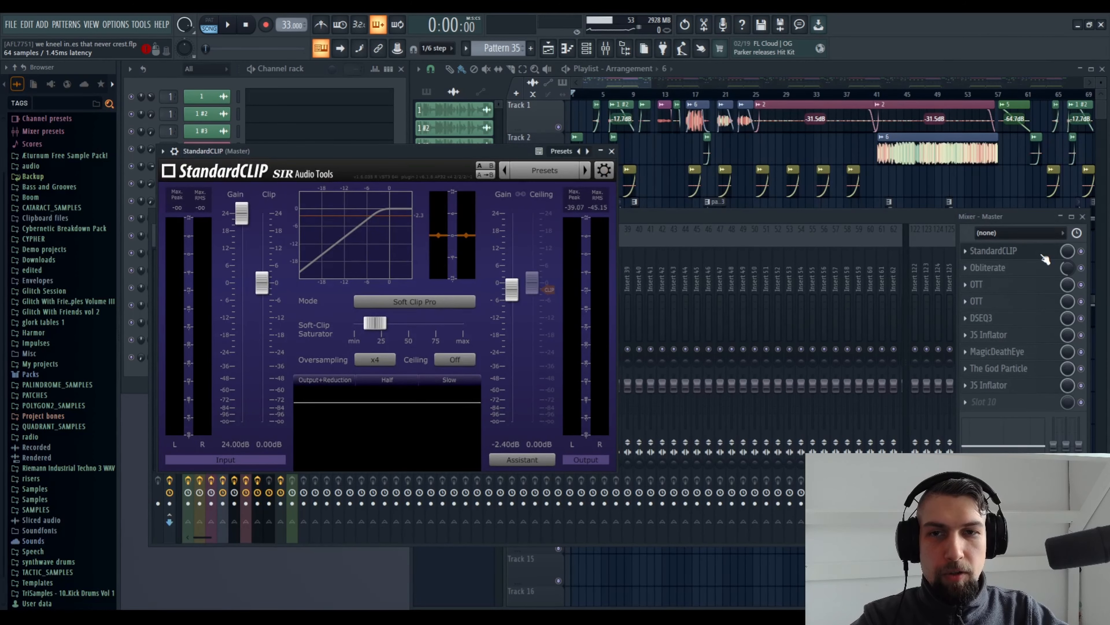
left_click(1045, 257)
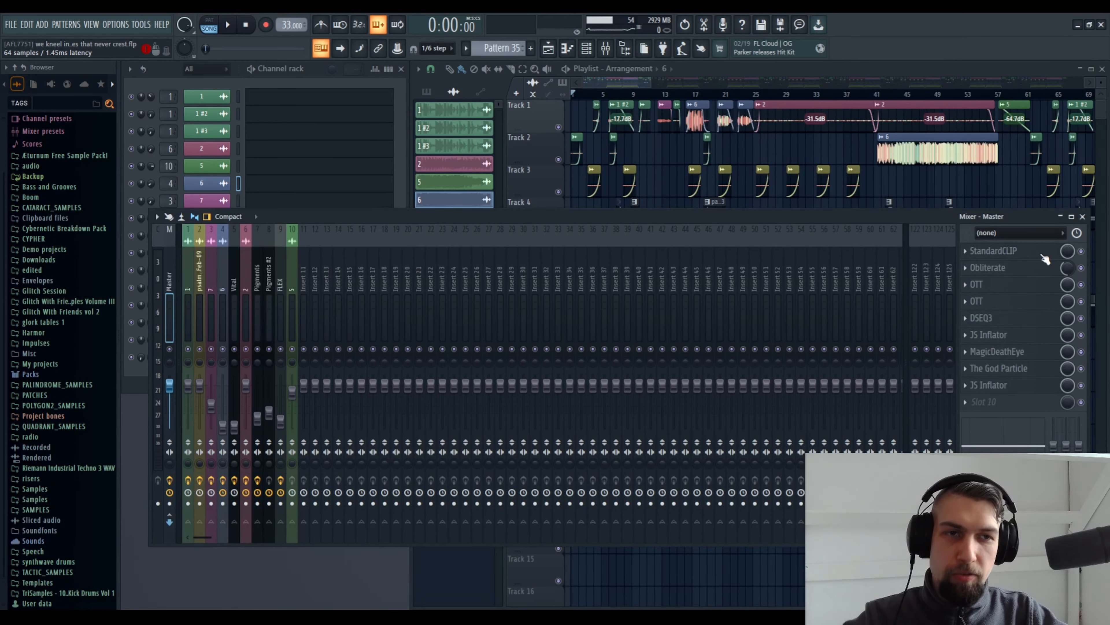
left_click(1043, 269)
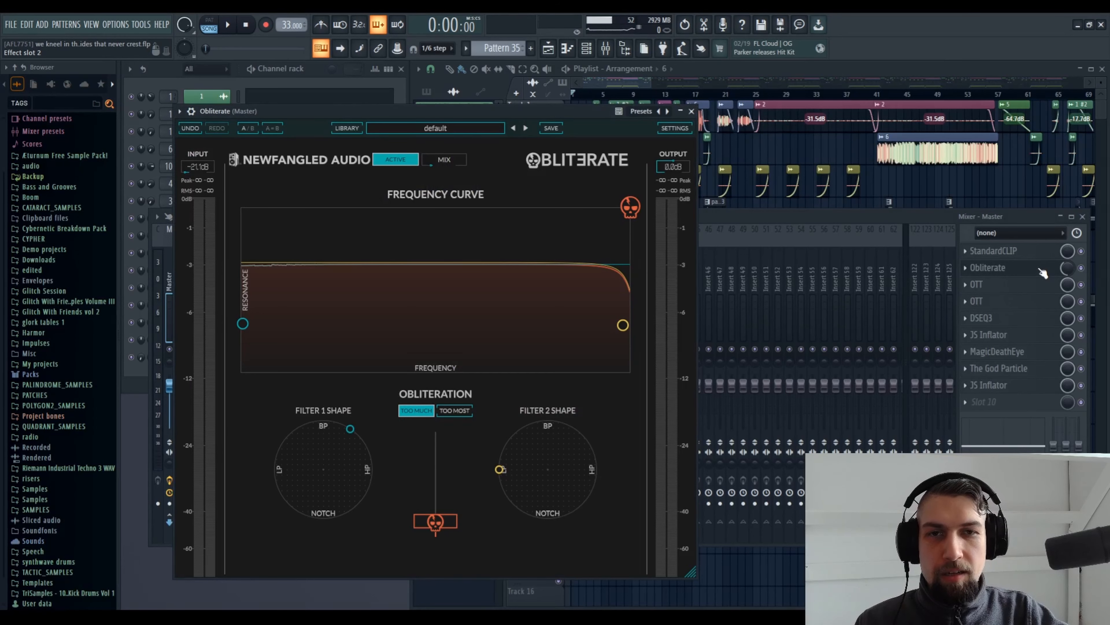
left_click(1043, 270)
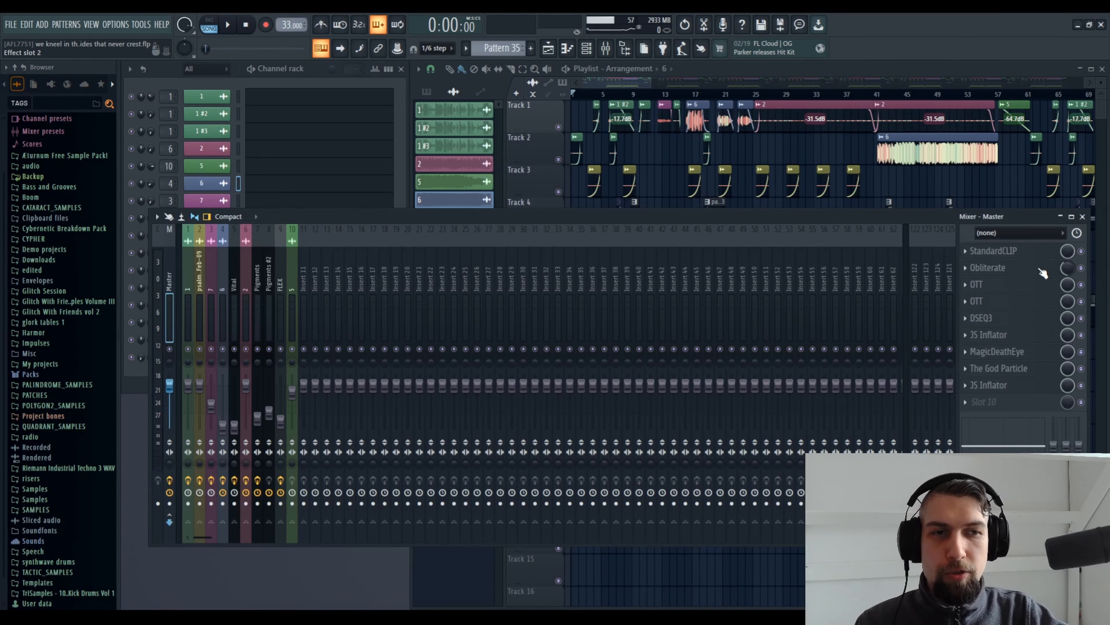
Step: Review the settings of the two OTT compressors on the Master track one after the other
left_click(1029, 285)
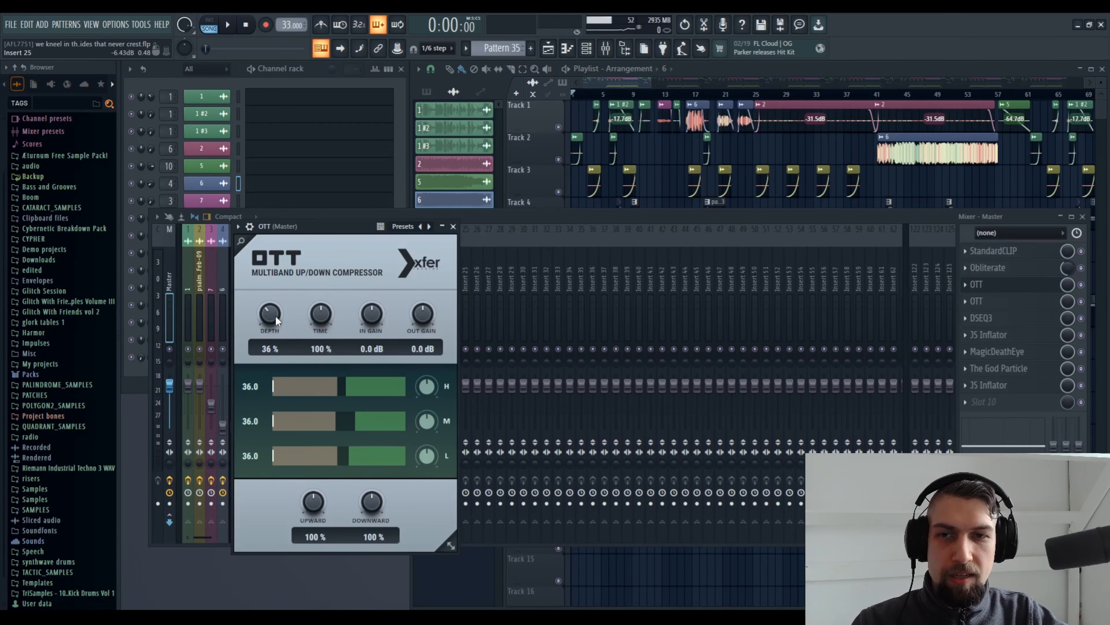
left_click(1012, 285)
left_click(1012, 301)
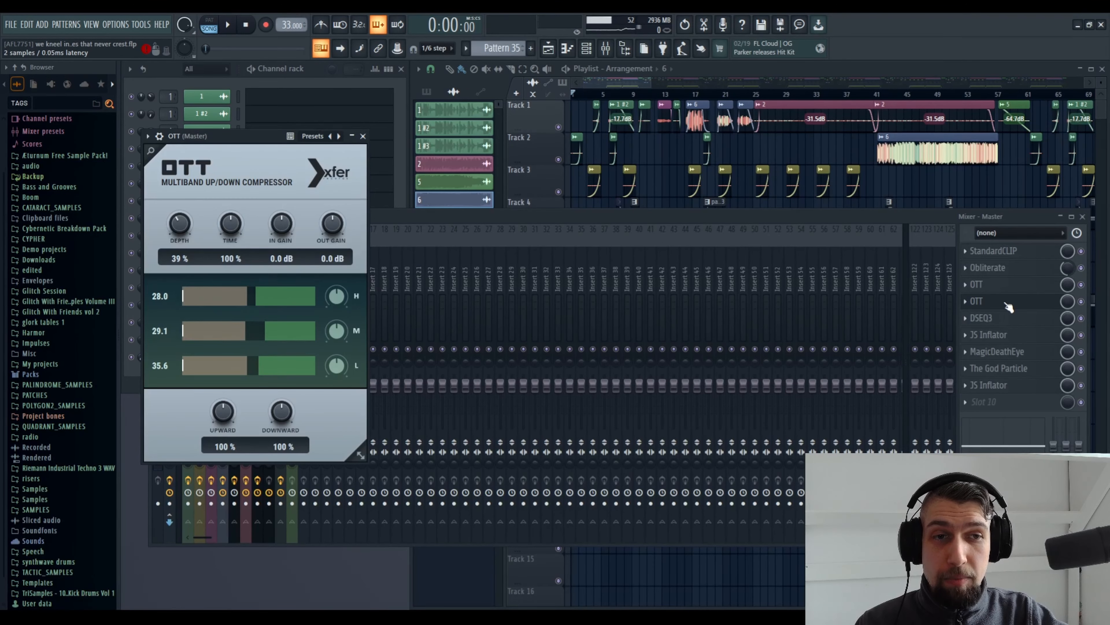
Step: Review the DSEQ3 and first JS Inflator settings in the Master track's effect chain, one after the other
left_click(1011, 291)
left_click(1020, 298)
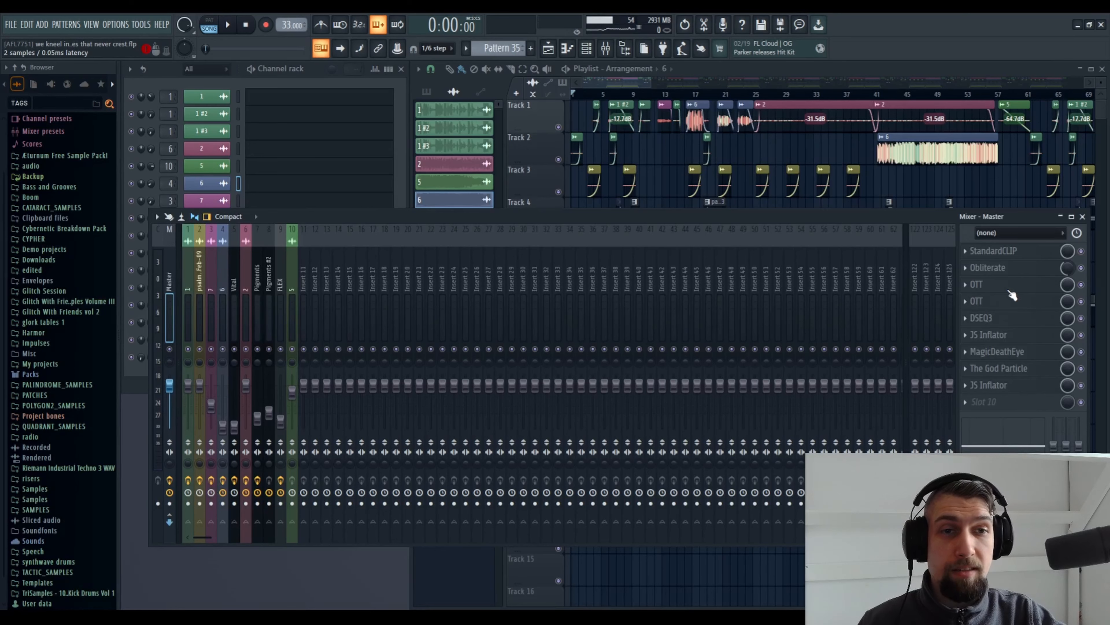
left_click(1017, 320)
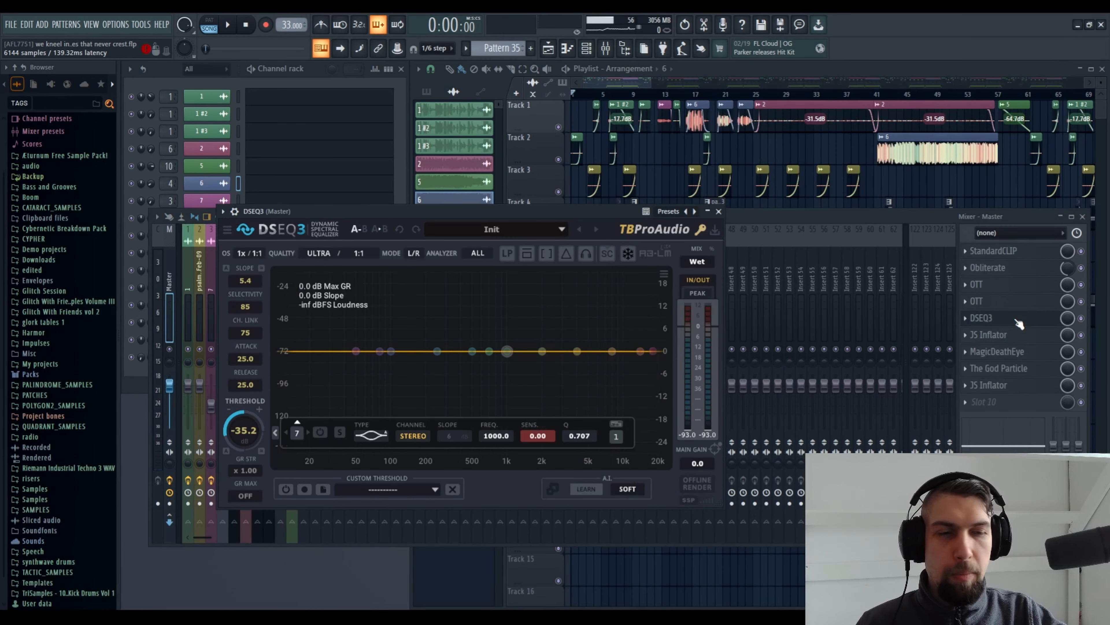
left_click(1018, 322)
left_click(1029, 334)
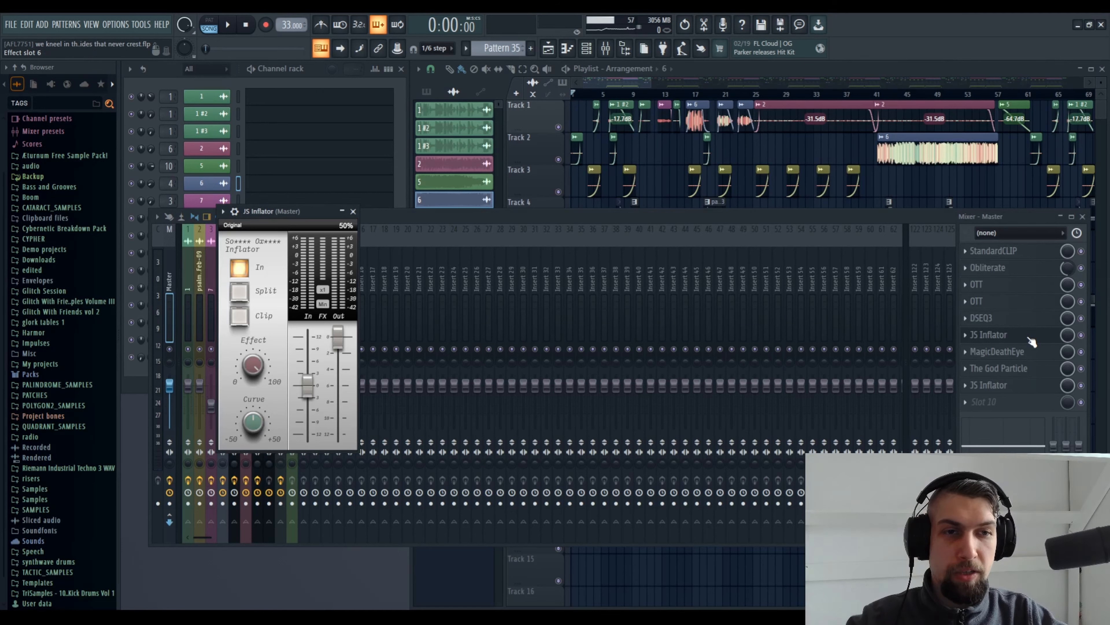
left_click(1031, 338)
Step: Review the MagicDeathEye, The God Particle and final JS Inflator settings on the Master track, and close the mixer
left_click(1036, 352)
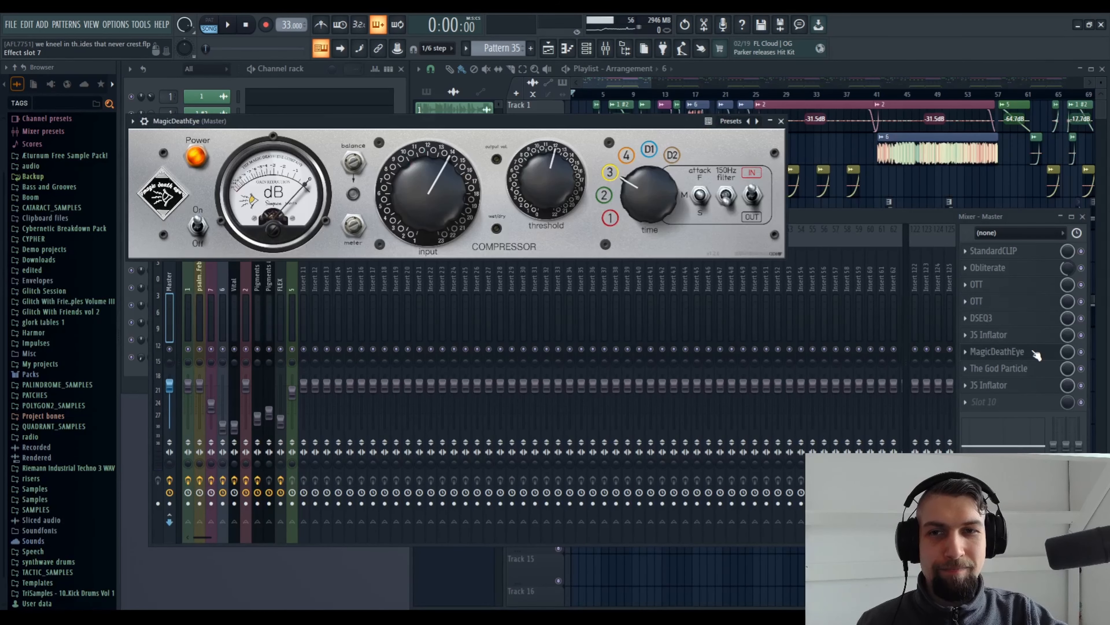
left_click(1036, 353)
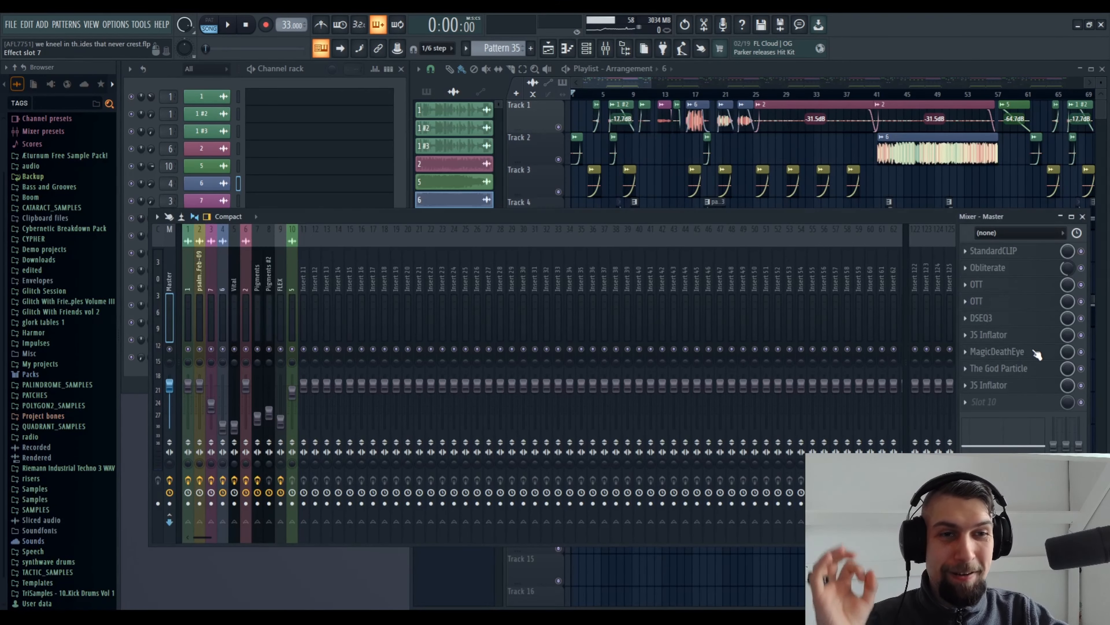
left_click(1038, 371)
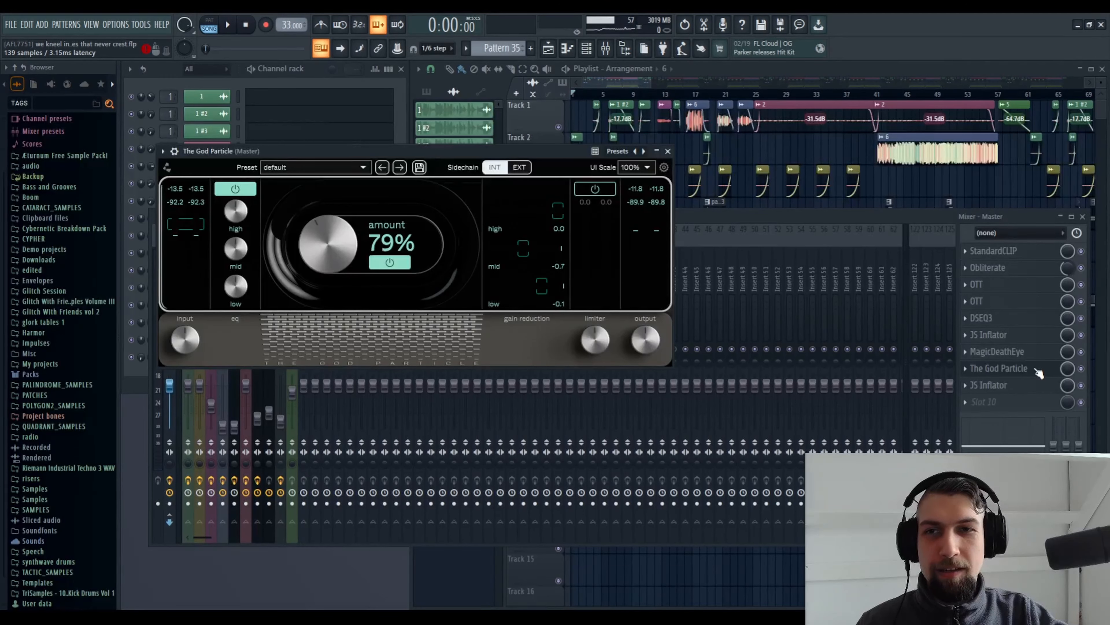
left_click(1043, 370)
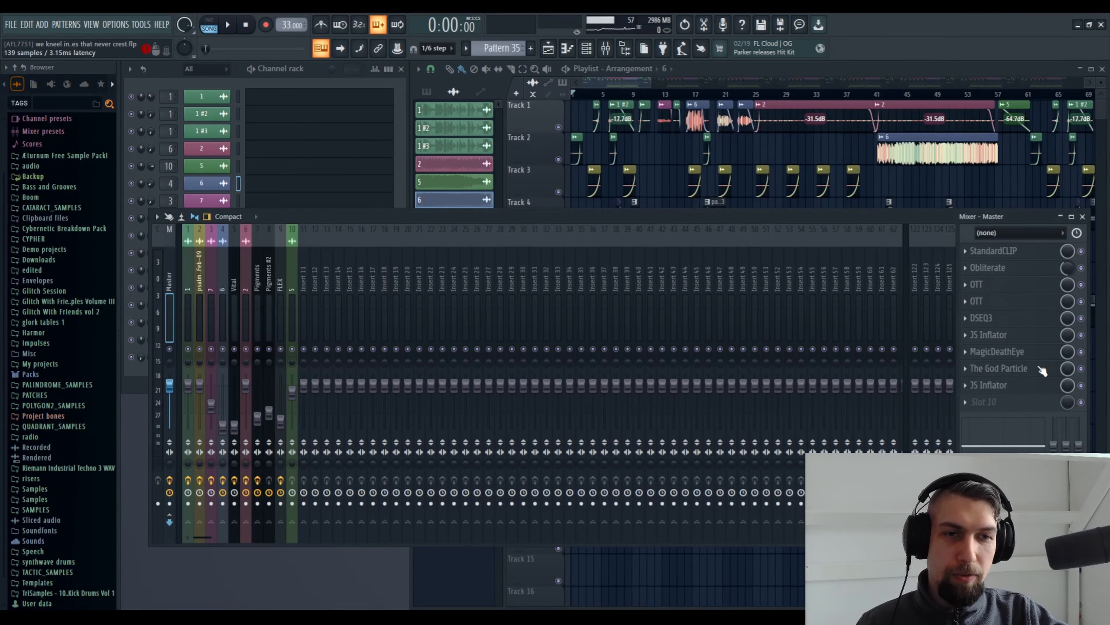
left_click(1028, 389)
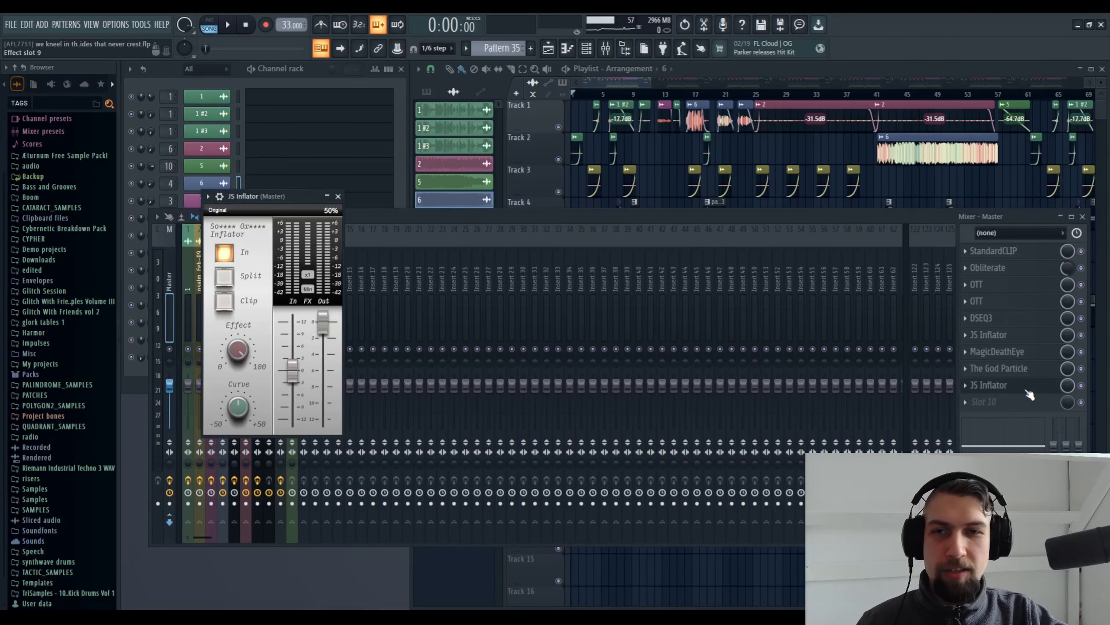
left_click(1030, 395)
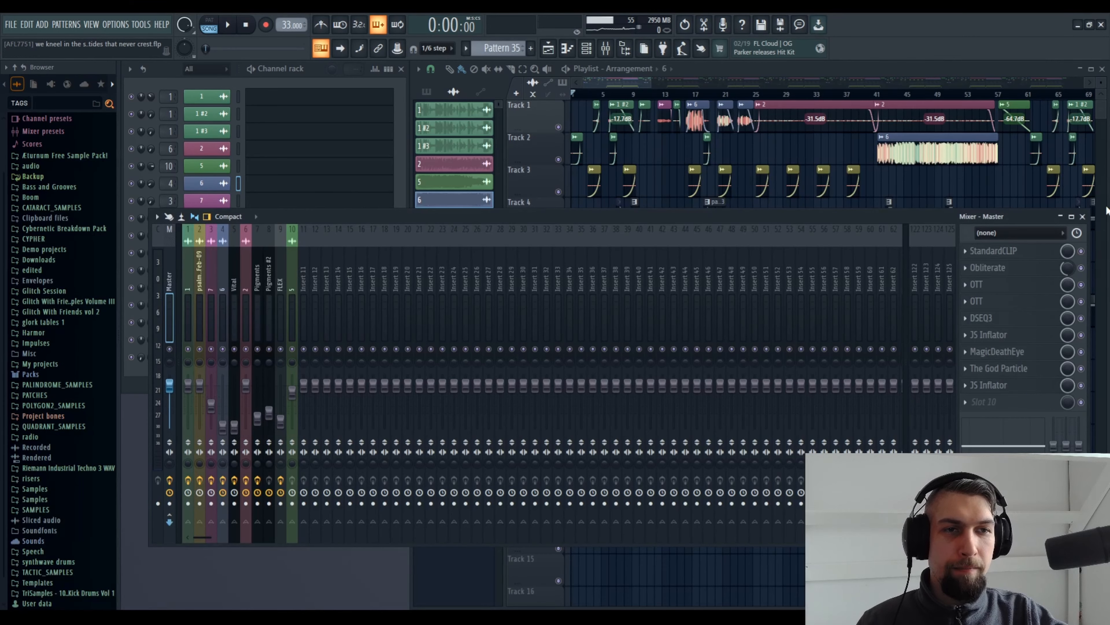
left_click(1082, 216)
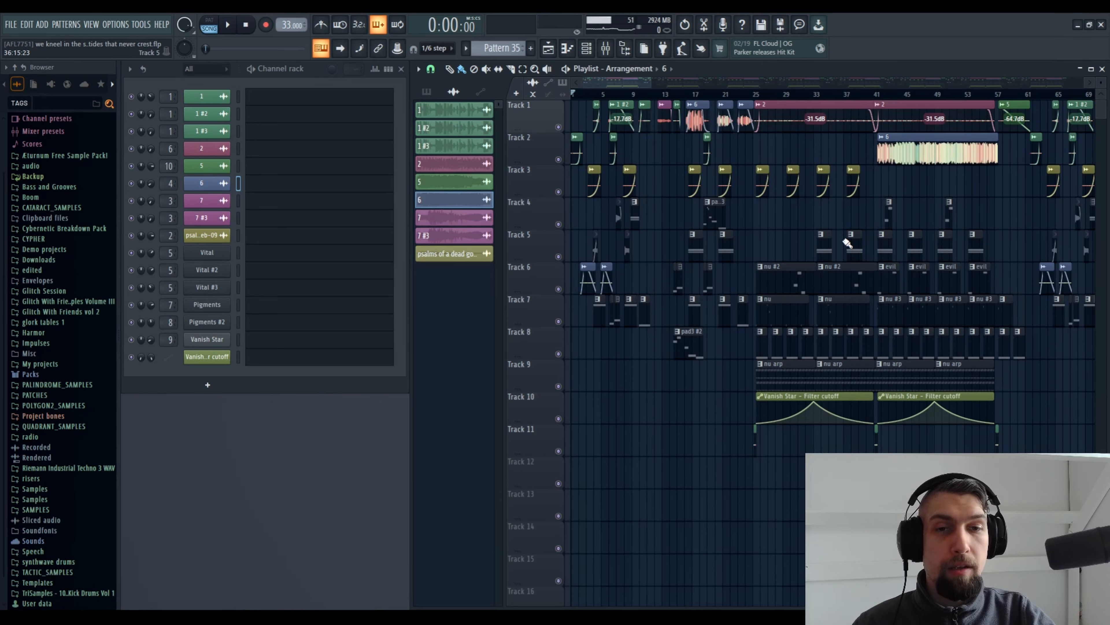
Step: Locate audio clip 7 on Track 1 near bar 13 and audition it in solo, stopping playback after a short listen
scroll(687, 95, "up", 5)
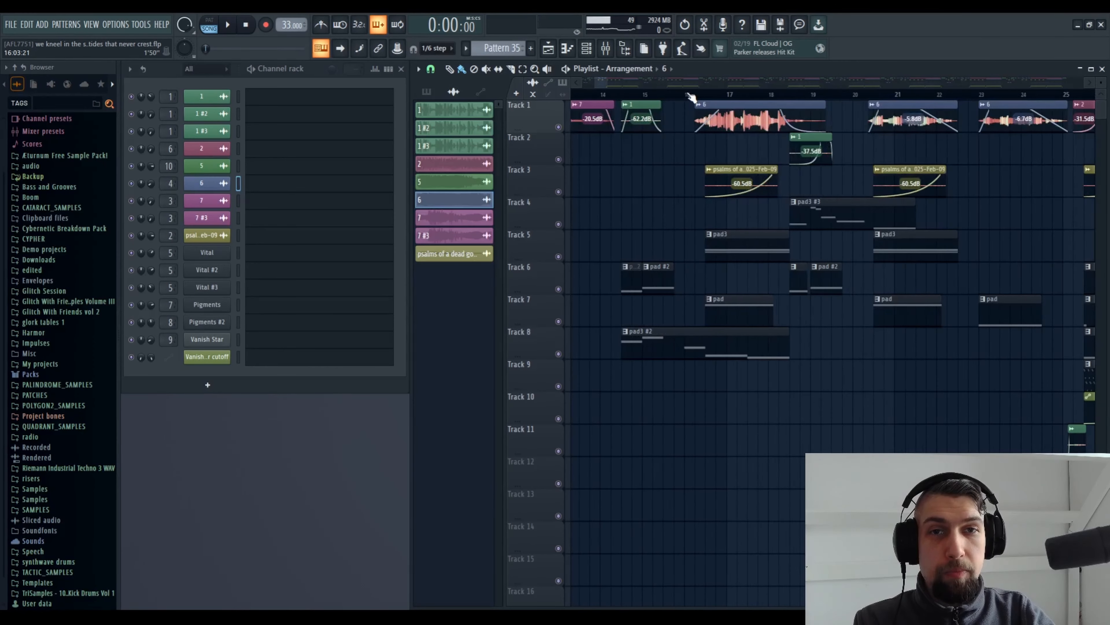
scroll(689, 97, "up", 3)
left_click_drag(726, 163, 564, 176)
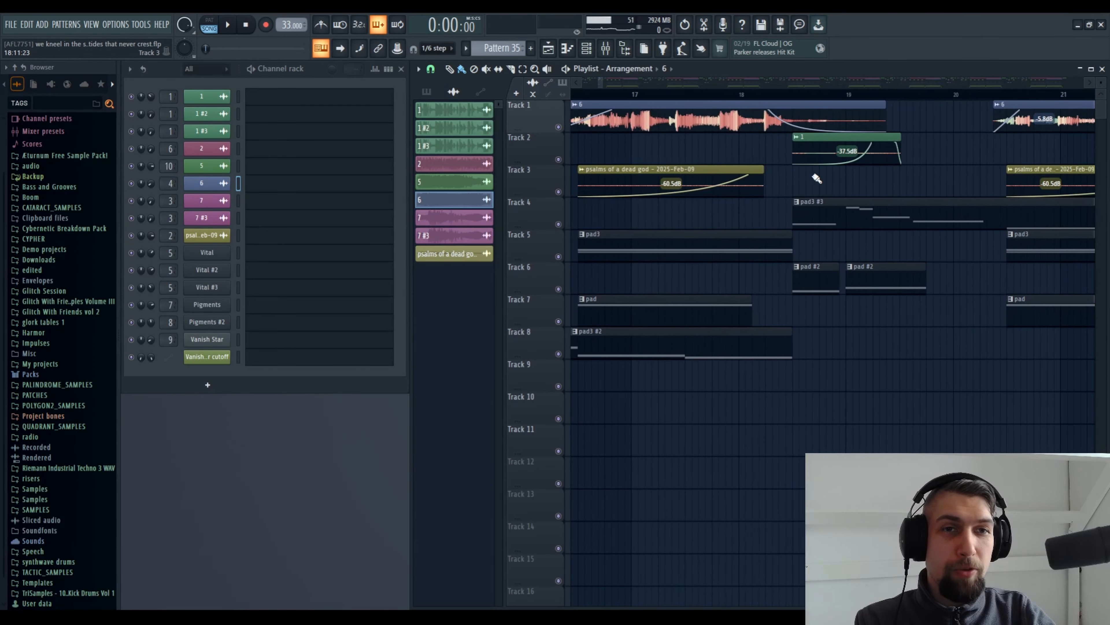
left_click_drag(814, 181, 662, 196)
left_click_drag(750, 185, 700, 183)
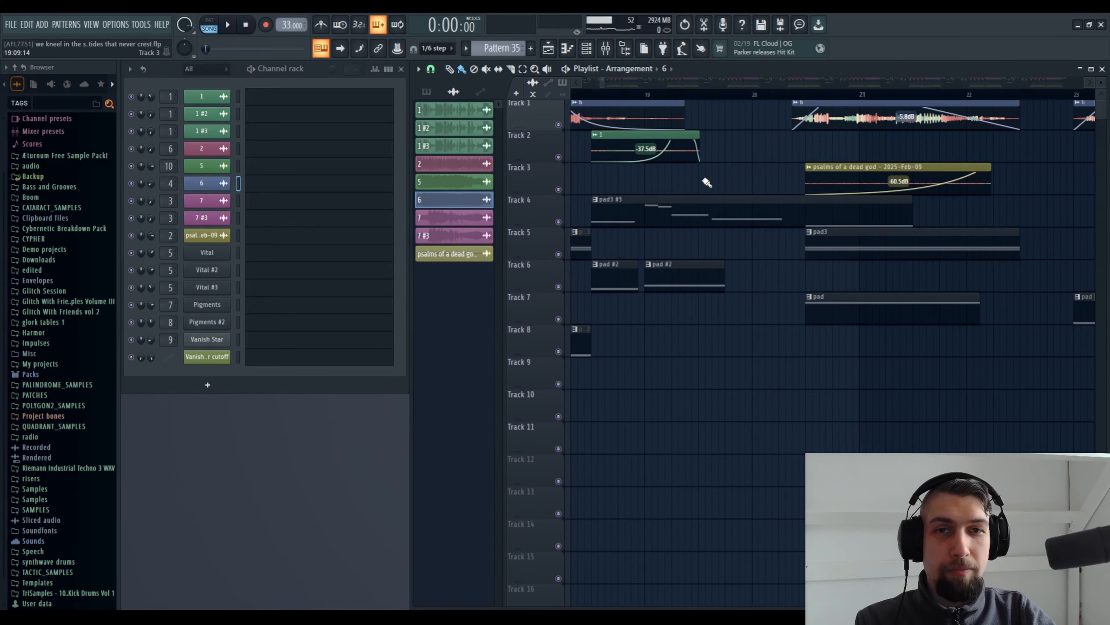
left_click_drag(582, 186, 832, 191)
left_click_drag(716, 204, 1001, 232)
left_click_drag(669, 236, 882, 230)
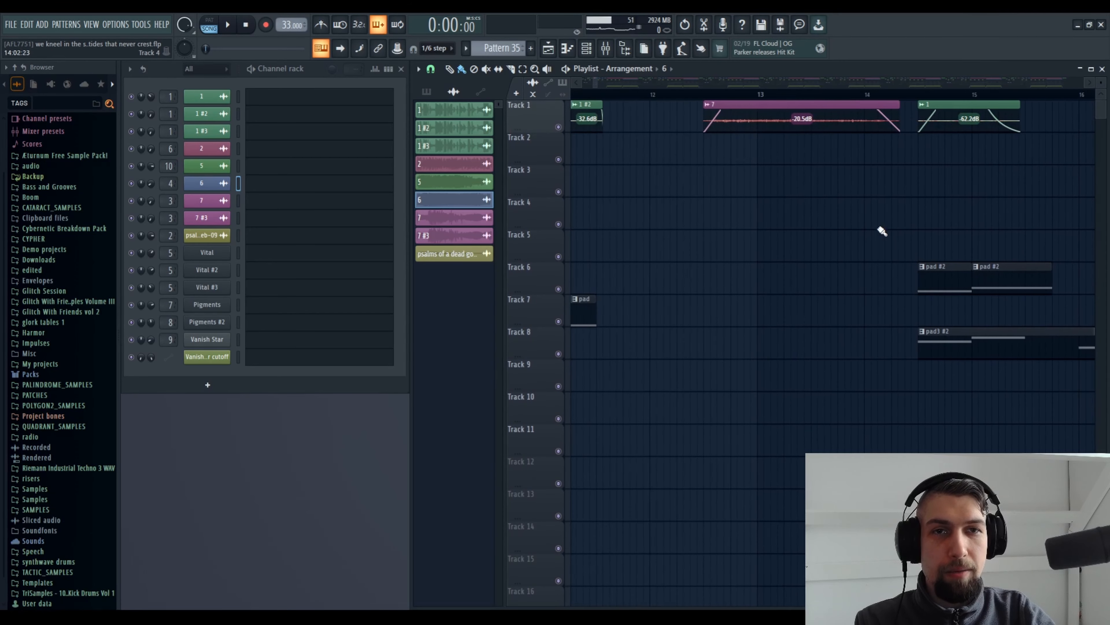
left_click(747, 121)
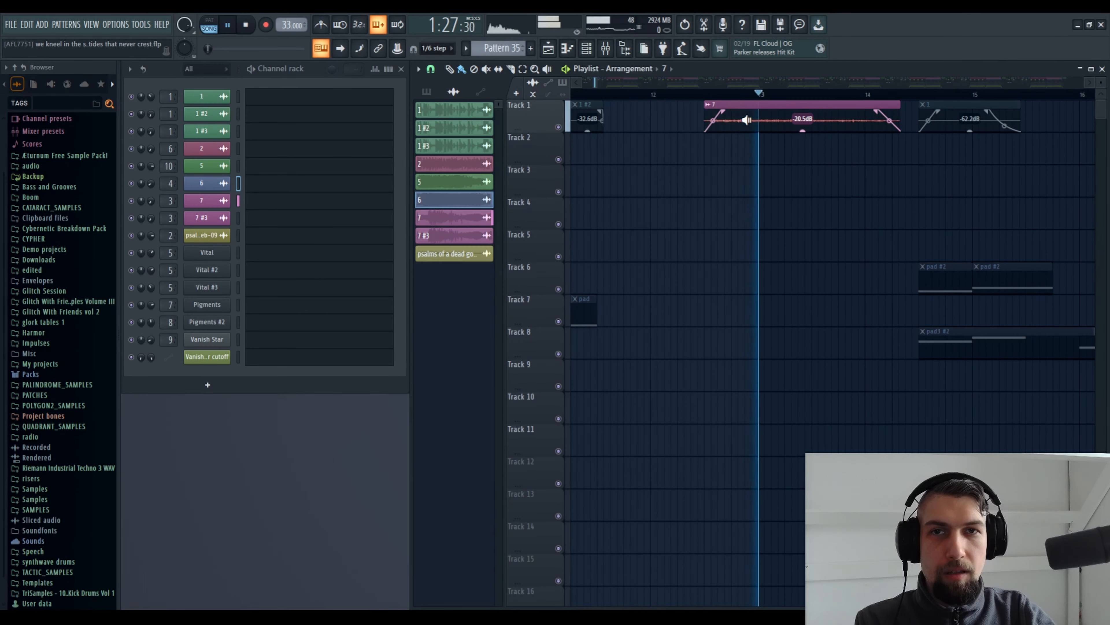
key("space")
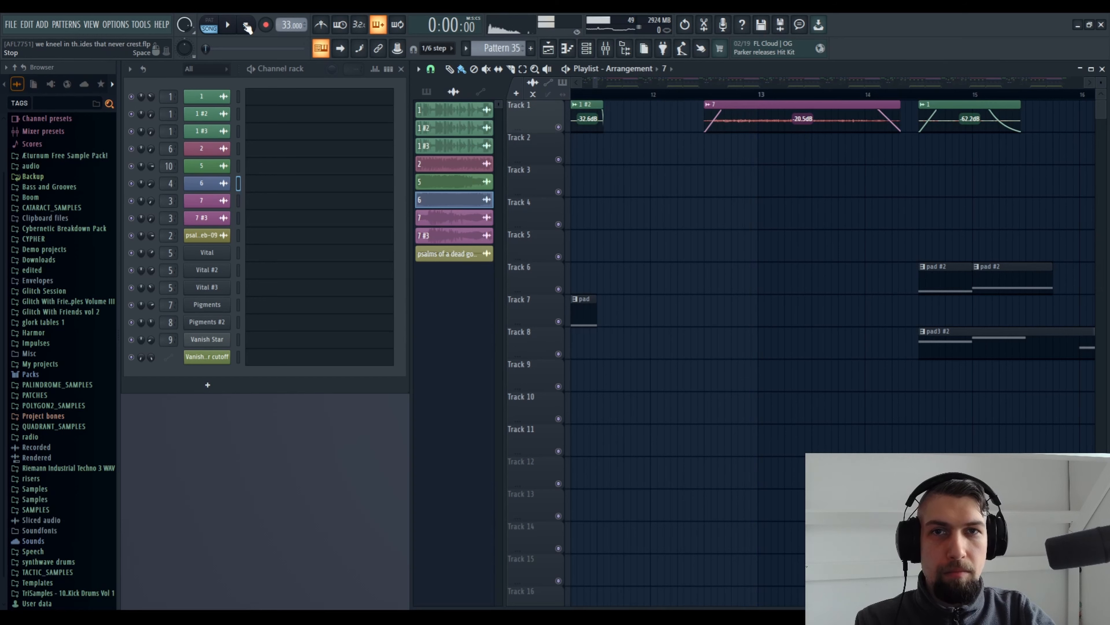
Step: Bypass the Master track's effects and check the effect slots on audio clip 7's mixer track, closing the clip's channel settings
left_click(612, 51)
double_click(800, 123)
left_click(545, 211)
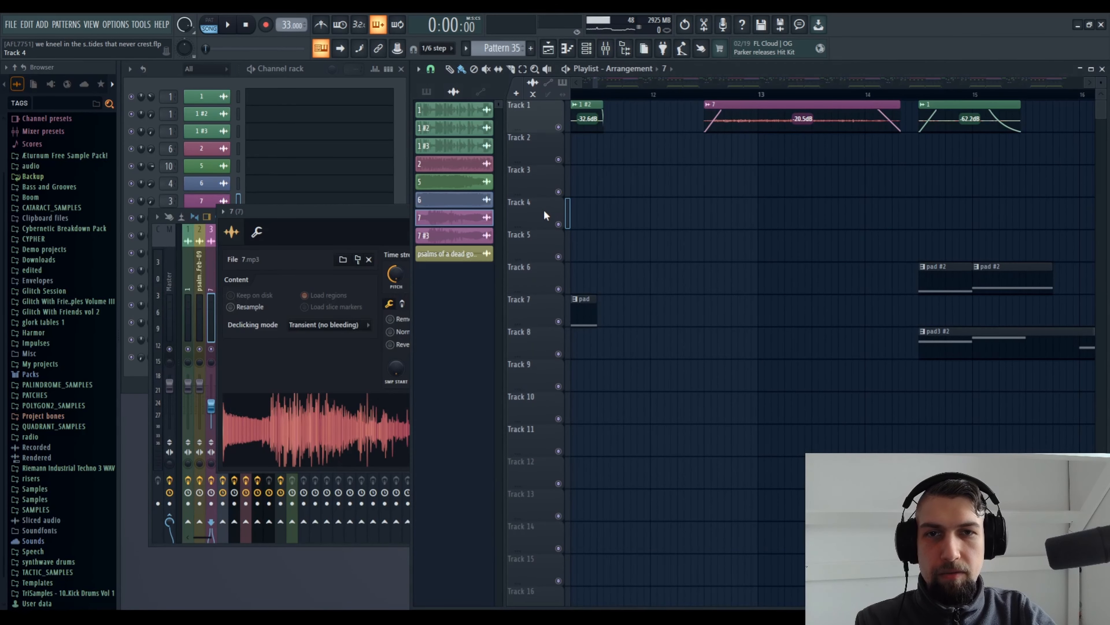
left_click(370, 211)
left_click(542, 211)
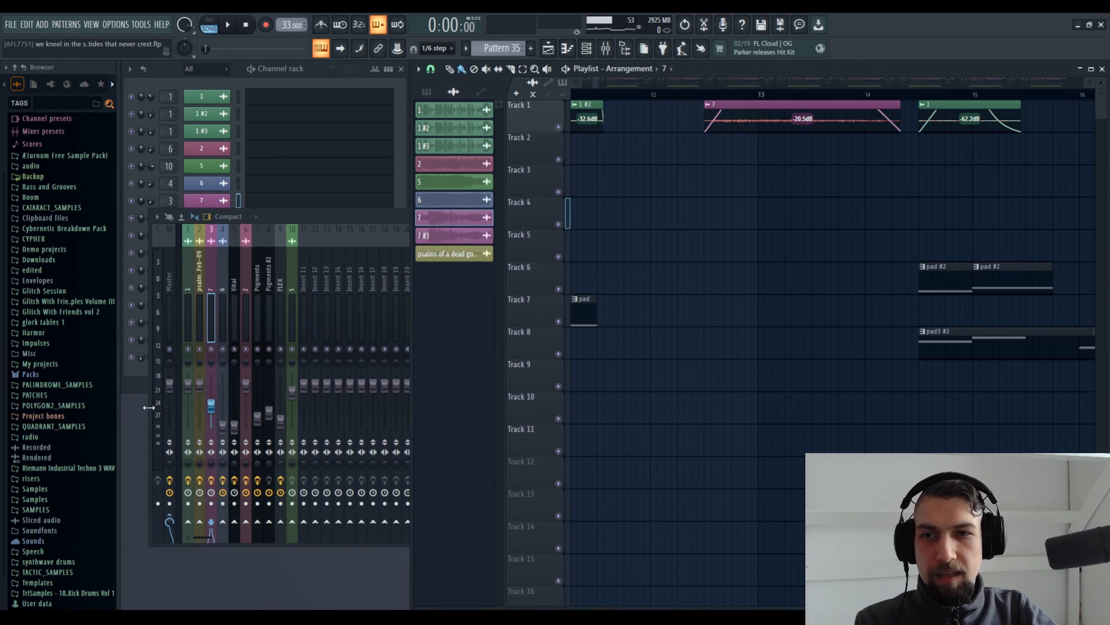
left_click(209, 267)
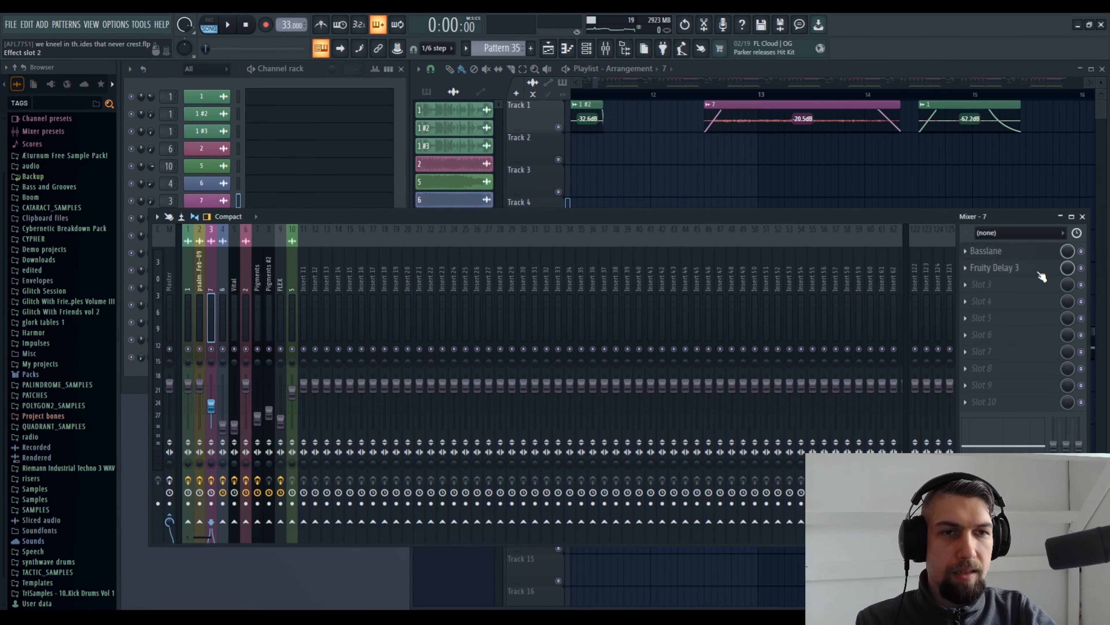
left_click(1082, 217)
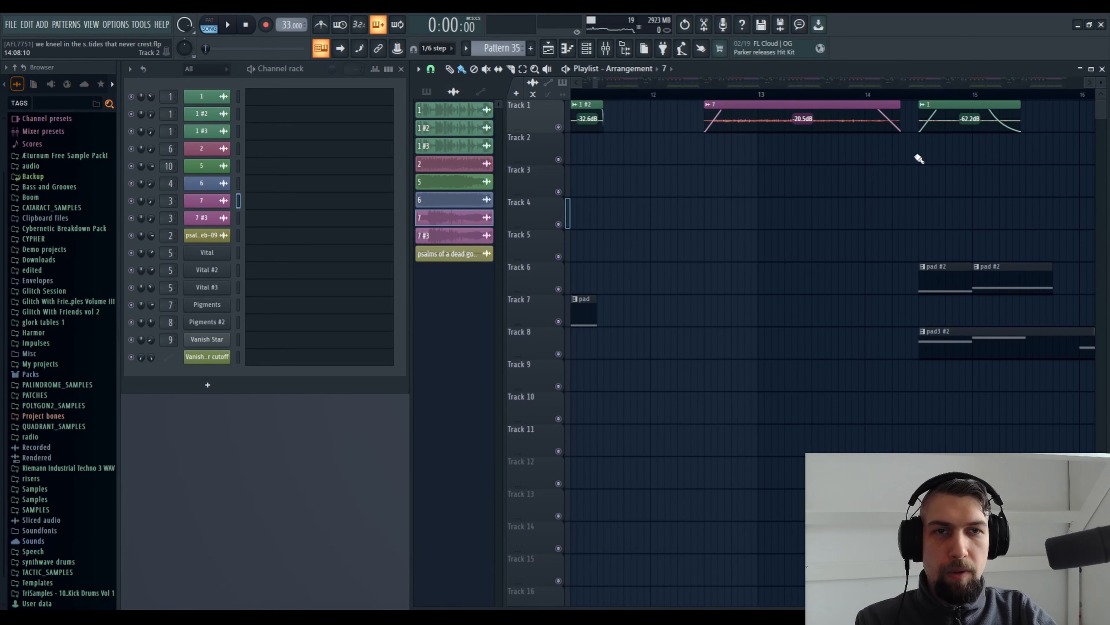
Step: Audition audio clip 7 on Track 1 in solo with the Master effects bypassed
right_click(732, 116, "alt")
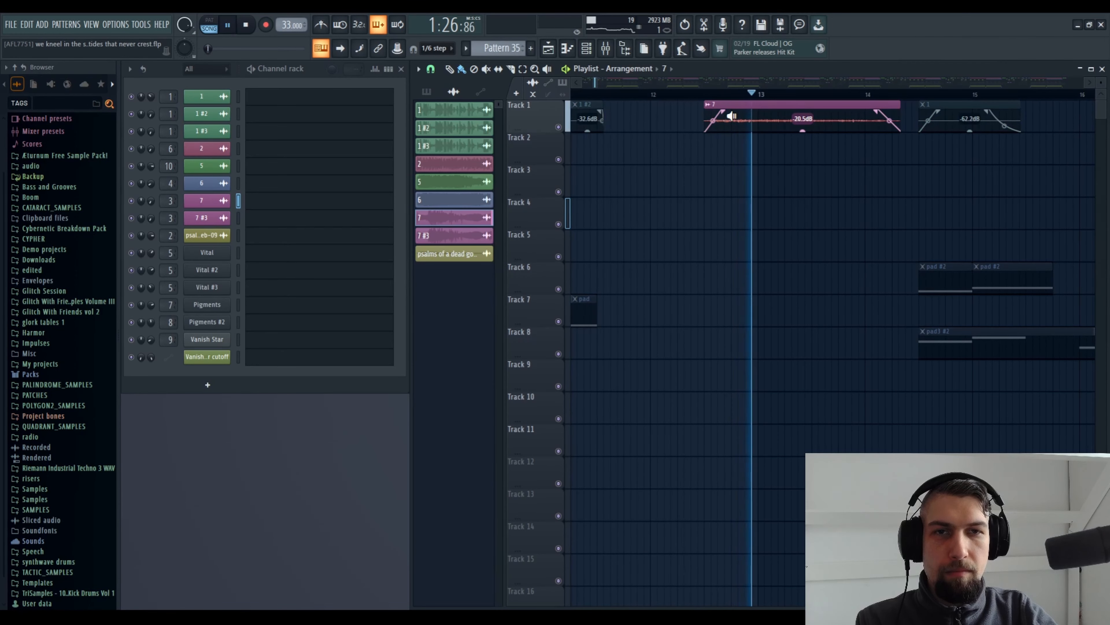
right_click(779, 122, "alt")
right_click(792, 122, "alt")
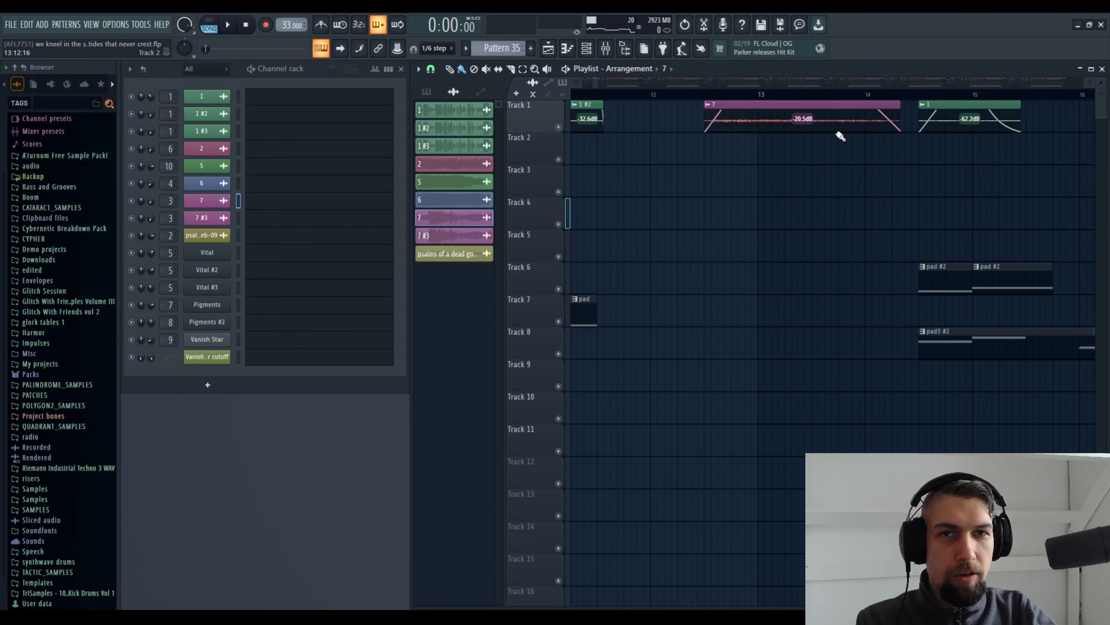
Step: Try resetting audio clip 7's gain to 0, audition the clip in solo, and undo the gain reset
scroll(715, 144, "right", 2)
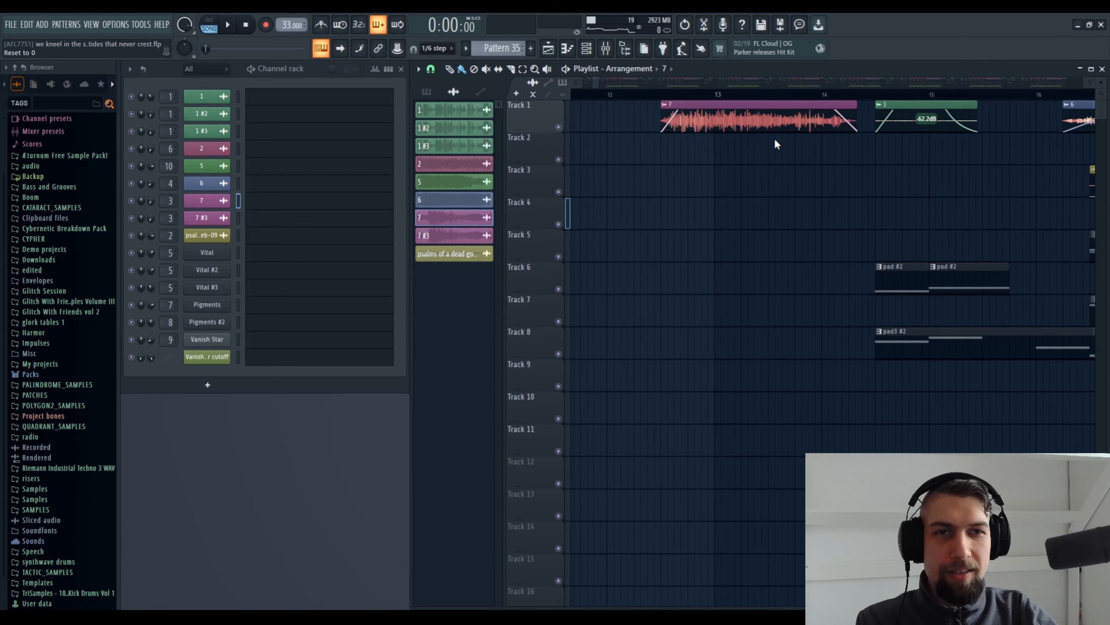
right_click(712, 121, "alt")
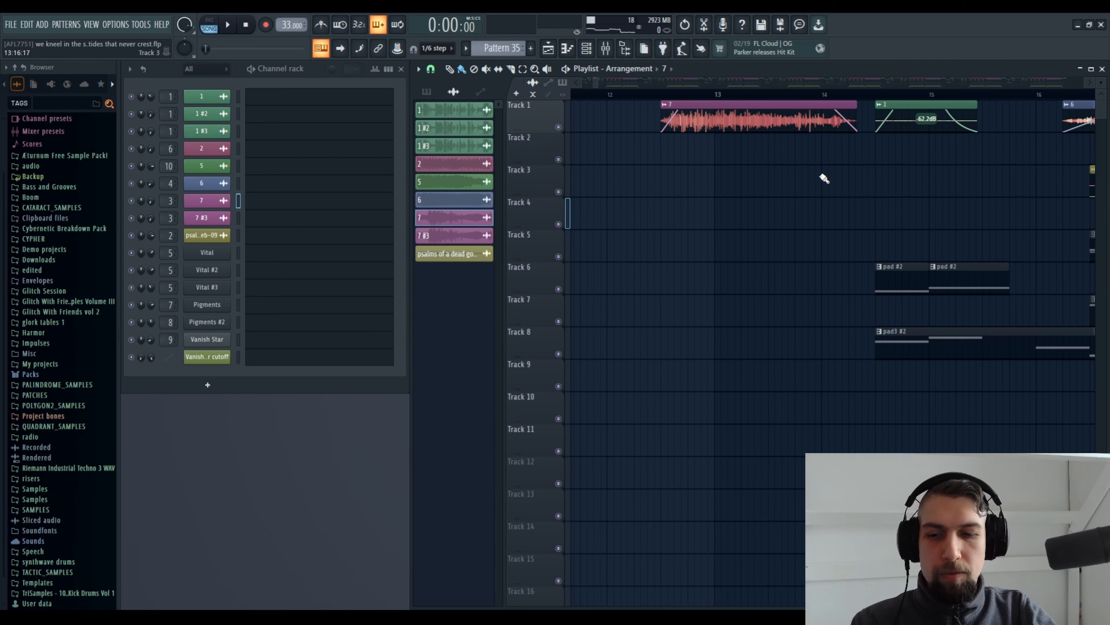
key("ctrl+z")
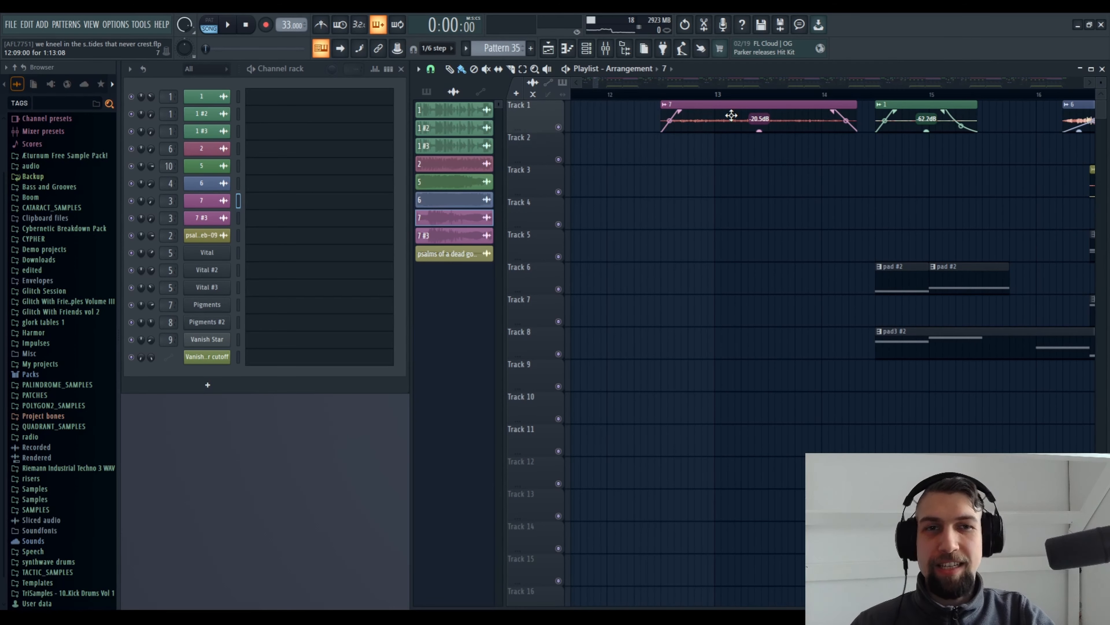
Step: Re-enable the Master track's effects, then play audio clip 7 again from about bar 13 and stop playback
left_click(606, 48)
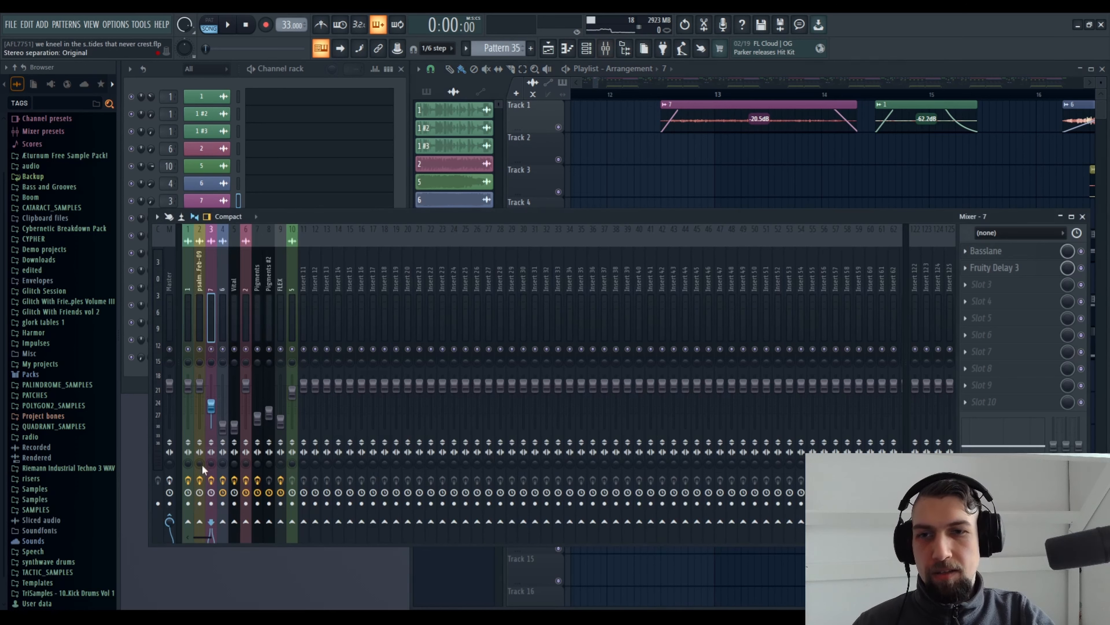
left_click(171, 279)
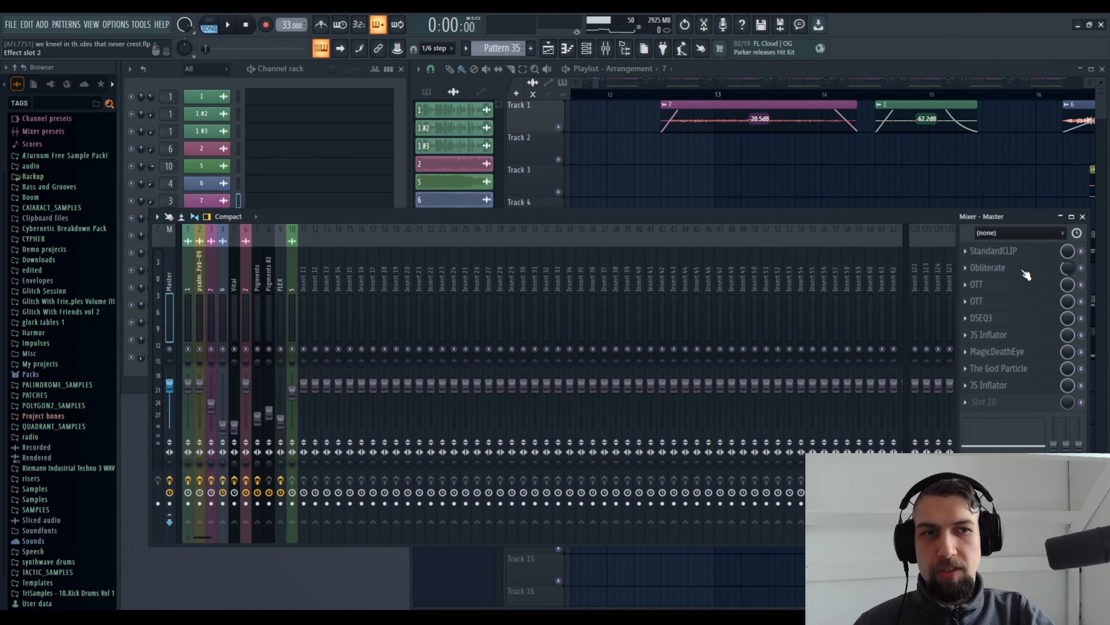
left_click(1083, 218)
key("space")
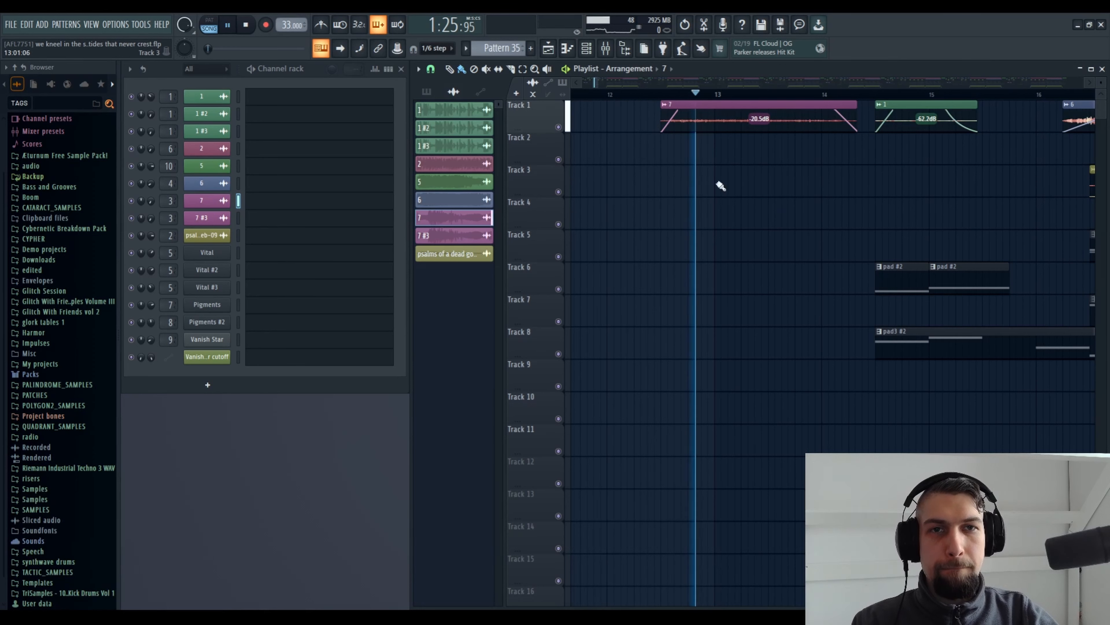
left_click(248, 26)
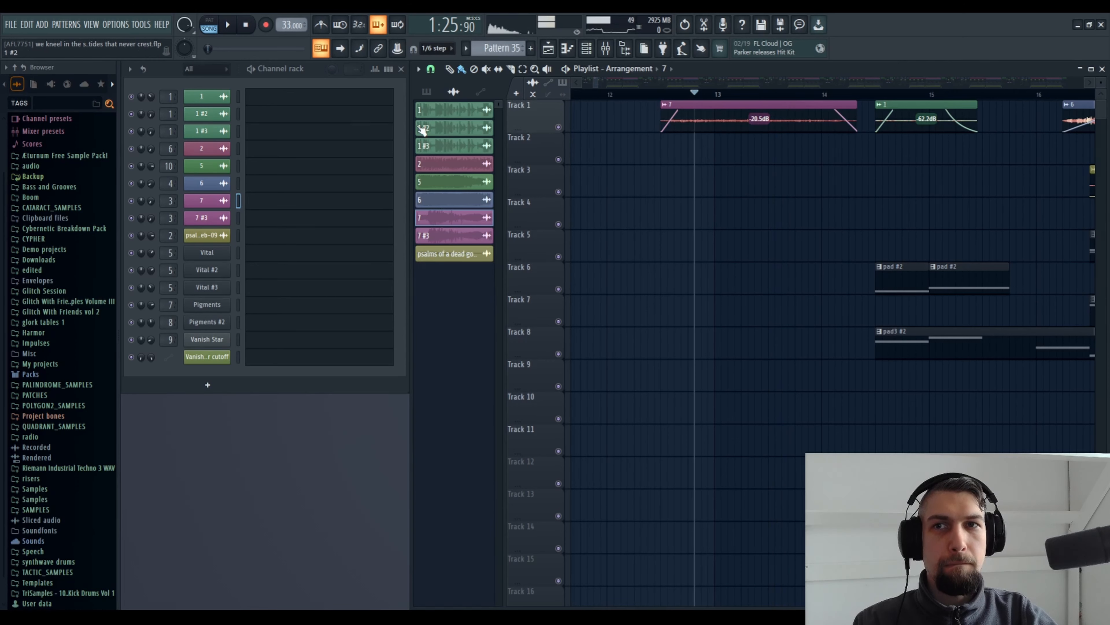
left_click(247, 26)
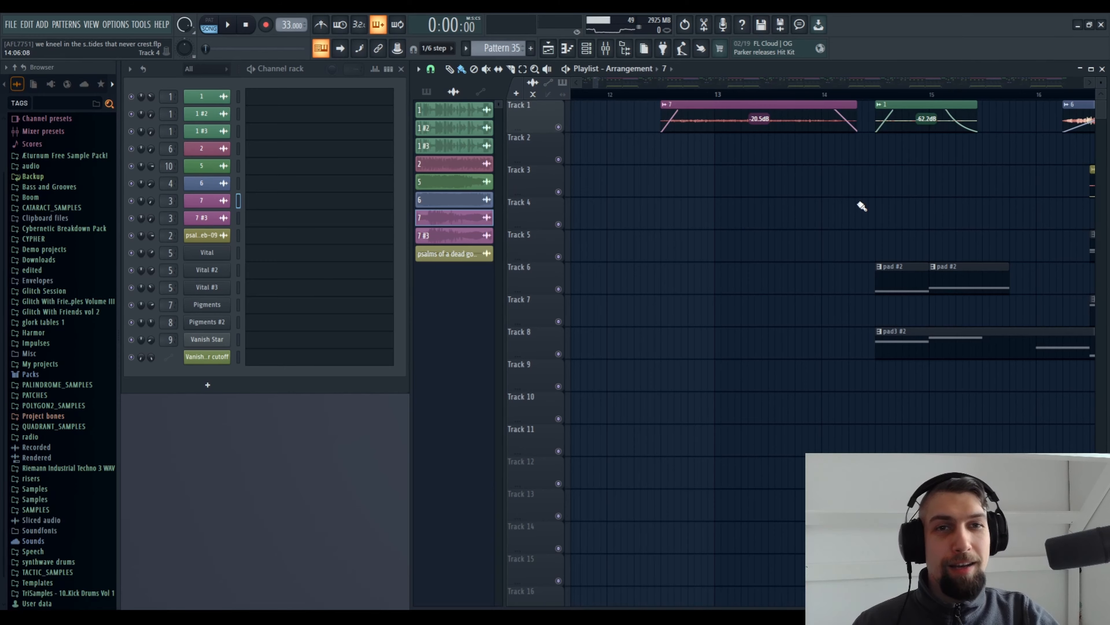
Step: Select the "pad3 #3" pattern from Track 4 near bar 19 and play it on its own in pattern mode
scroll(764, 210, "down", 4)
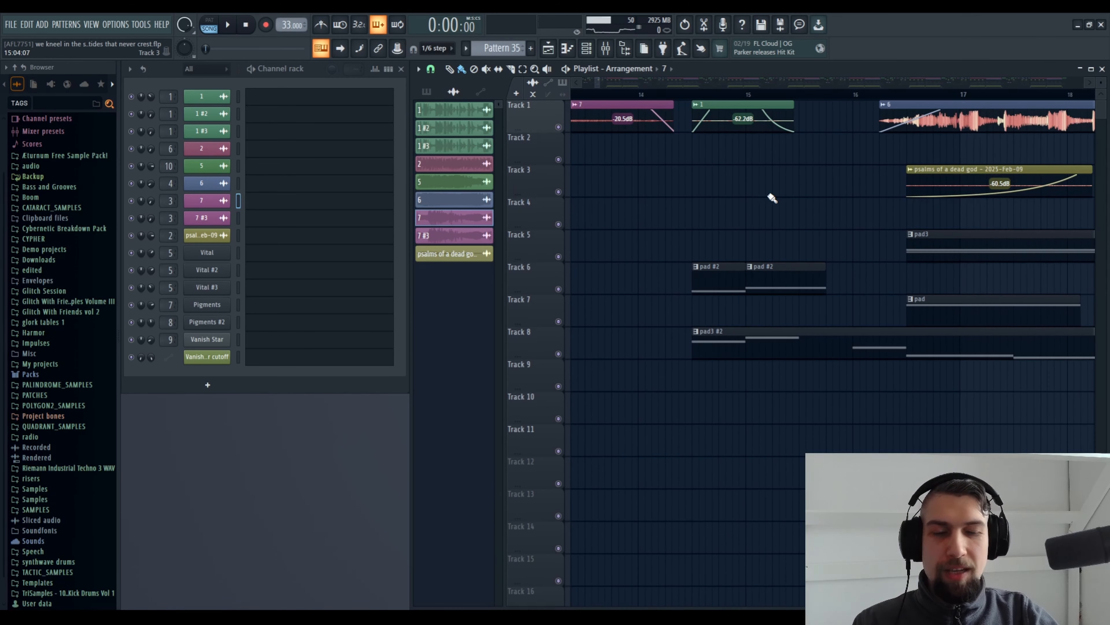
scroll(782, 192, "down", 2)
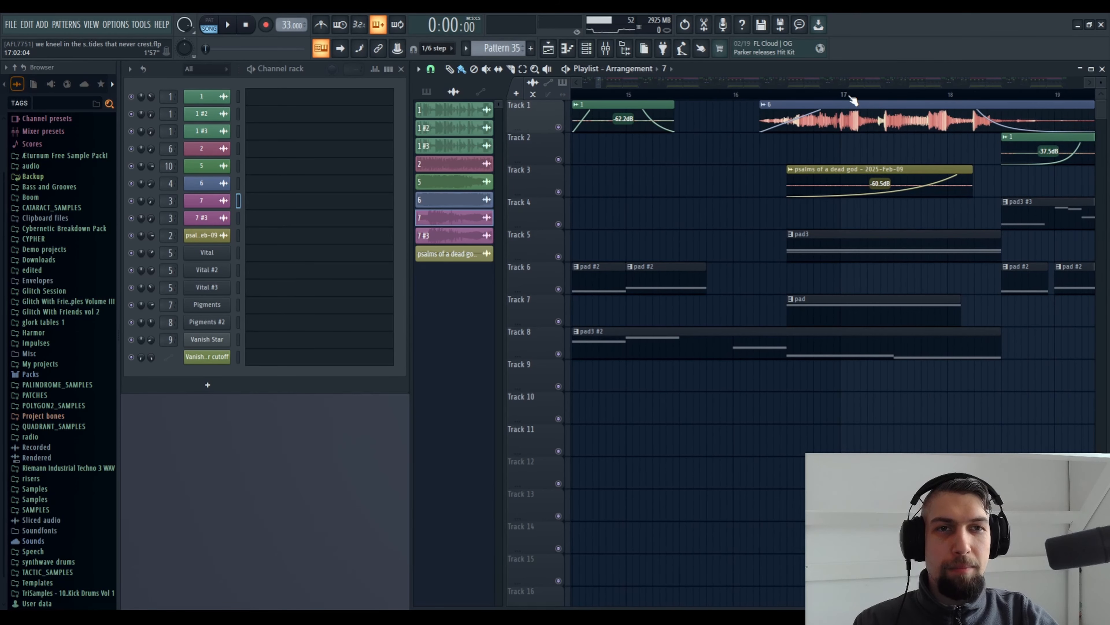
scroll(702, 186, "down", 2)
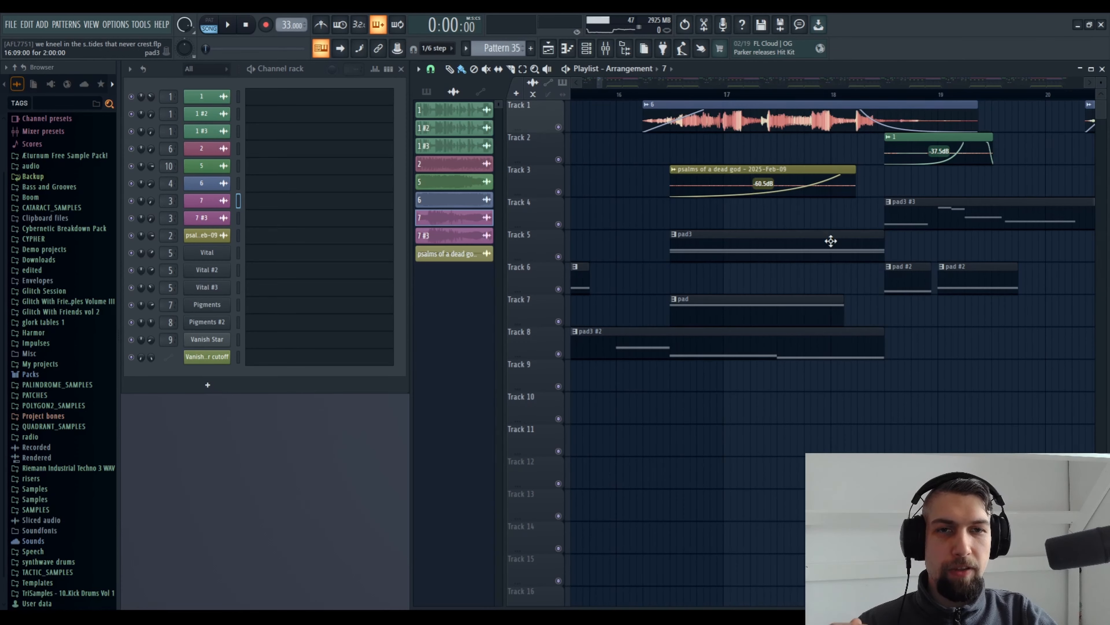
left_click(921, 212)
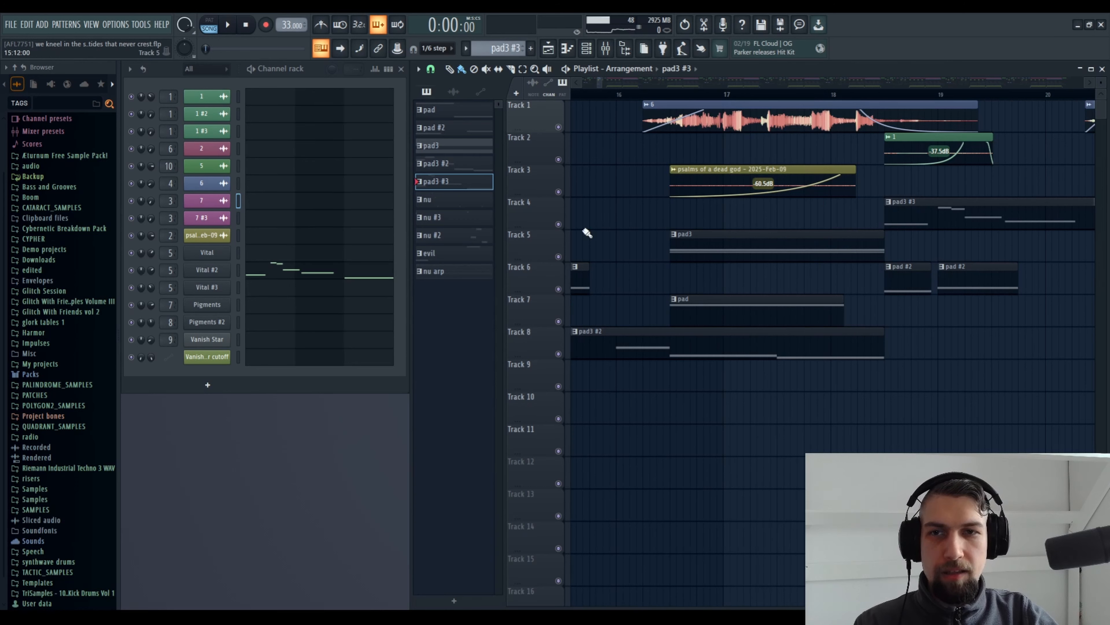
left_click(209, 26)
left_click(228, 26)
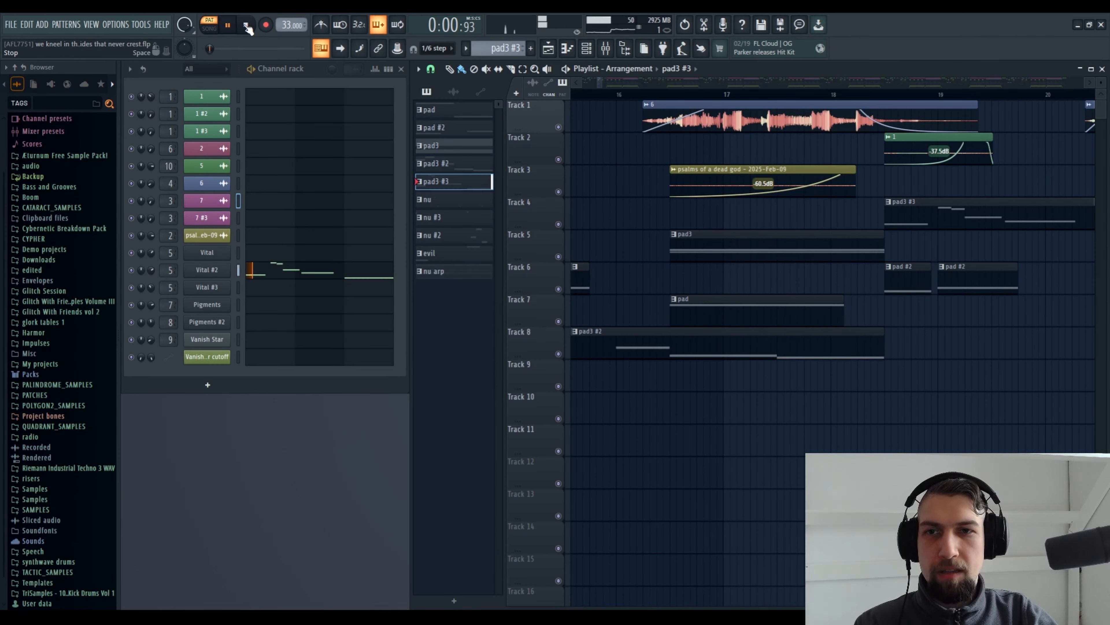
Step: Stop the pattern playback, view the Vital #2 synth that plays the pattern, and close its window
left_click(245, 26)
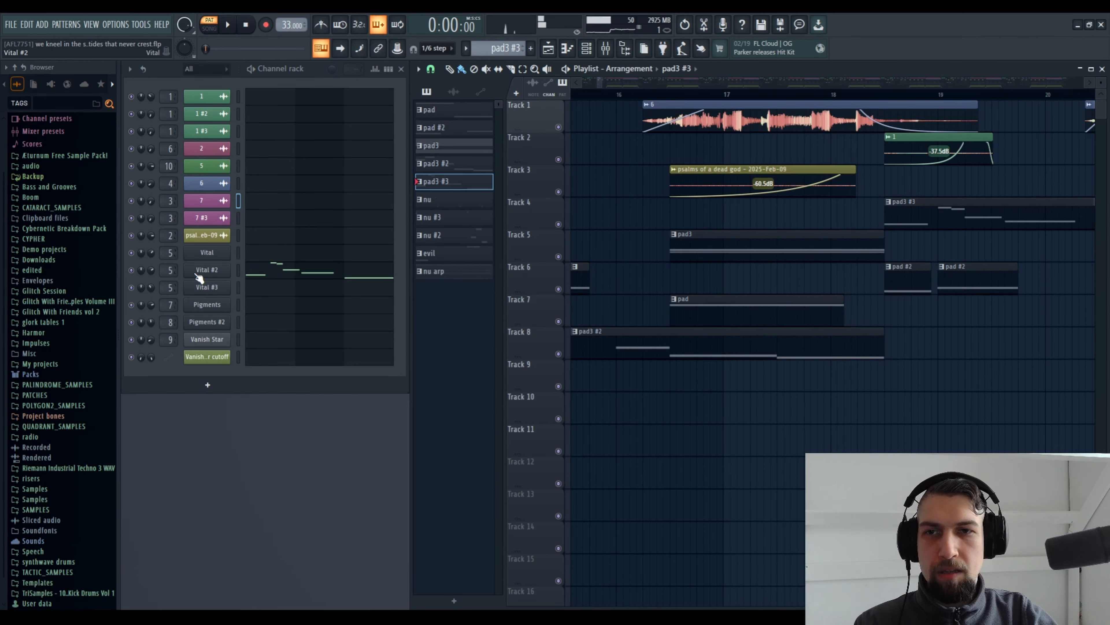
left_click(206, 269)
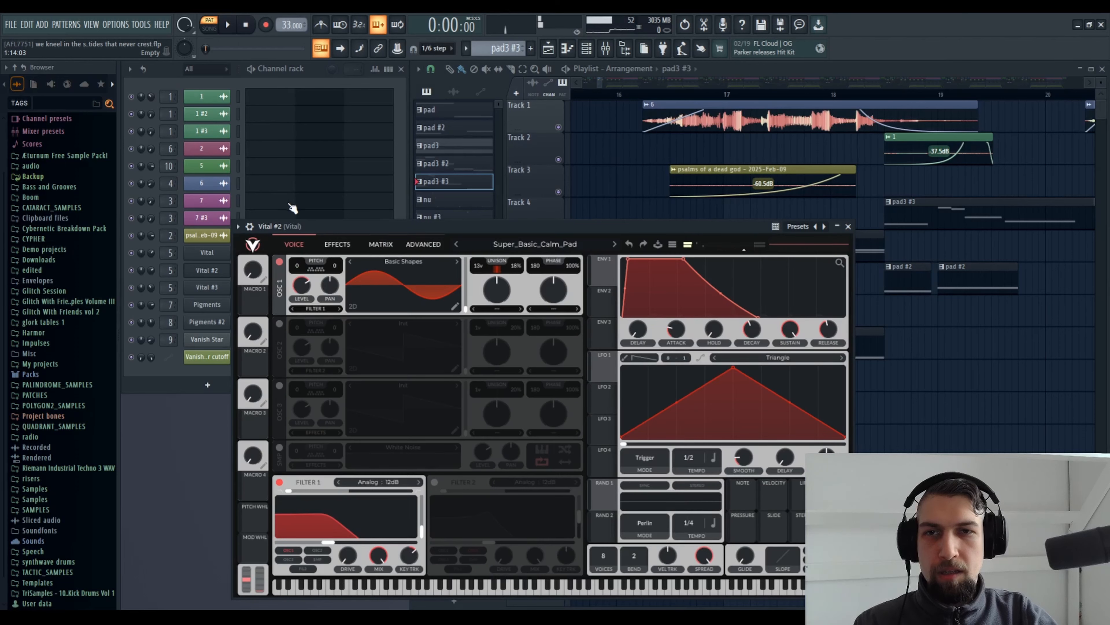
left_click(202, 273)
Step: Raise the lowered mixer faders across tracks 3 to 9 to roughly the Master fader's level, and close the mixer
left_click(606, 49)
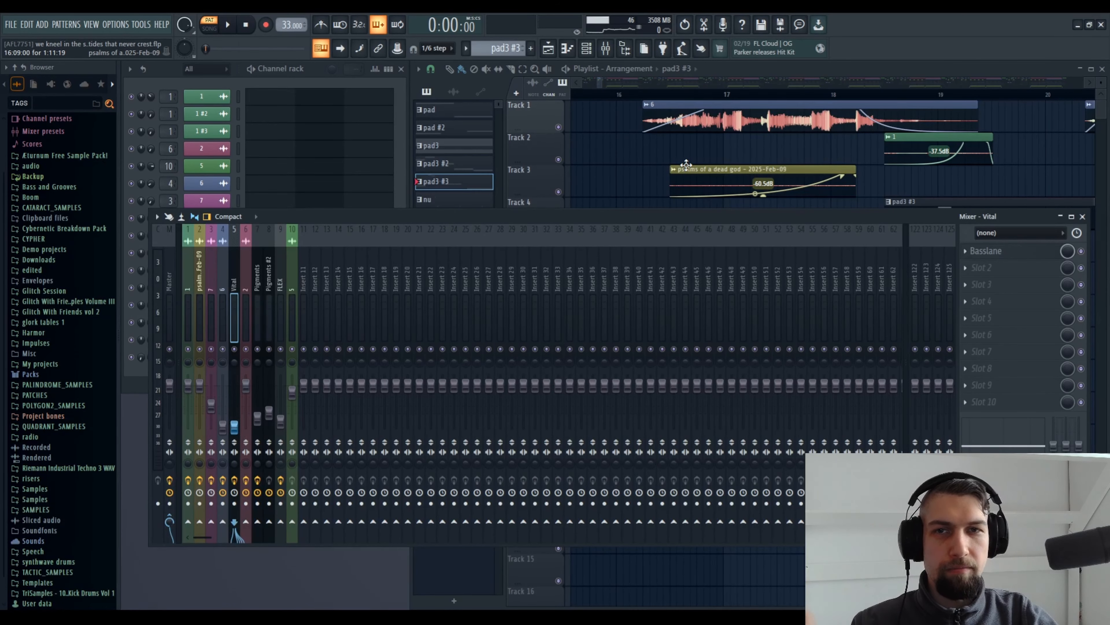
left_click_drag(449, 218, 606, 223)
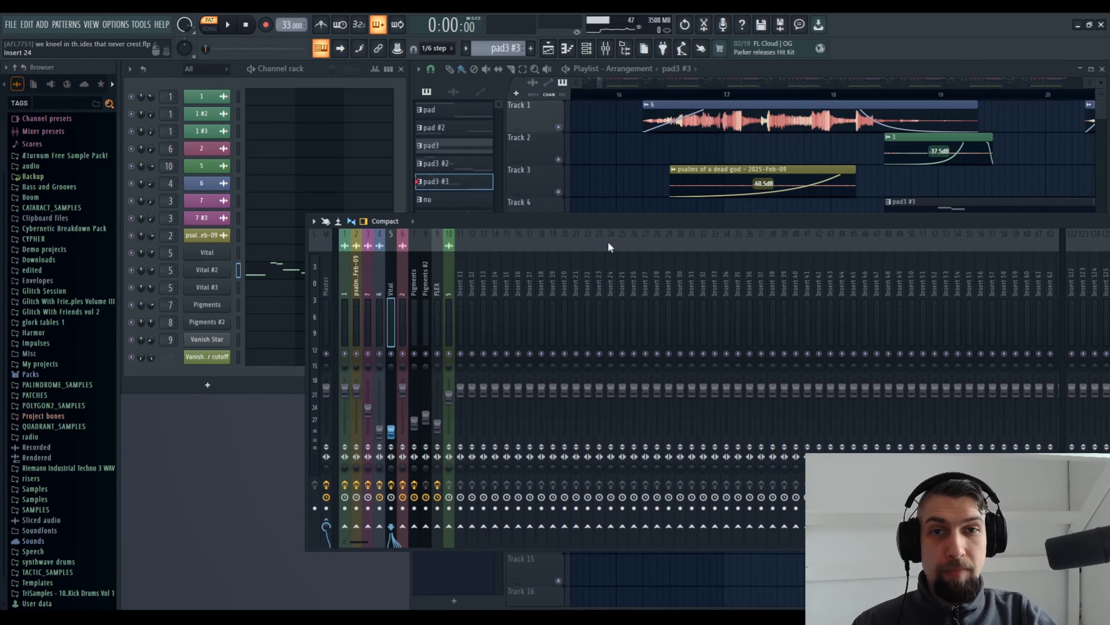
left_click_drag(618, 221, 505, 230)
left_click_drag(456, 223, 465, 222)
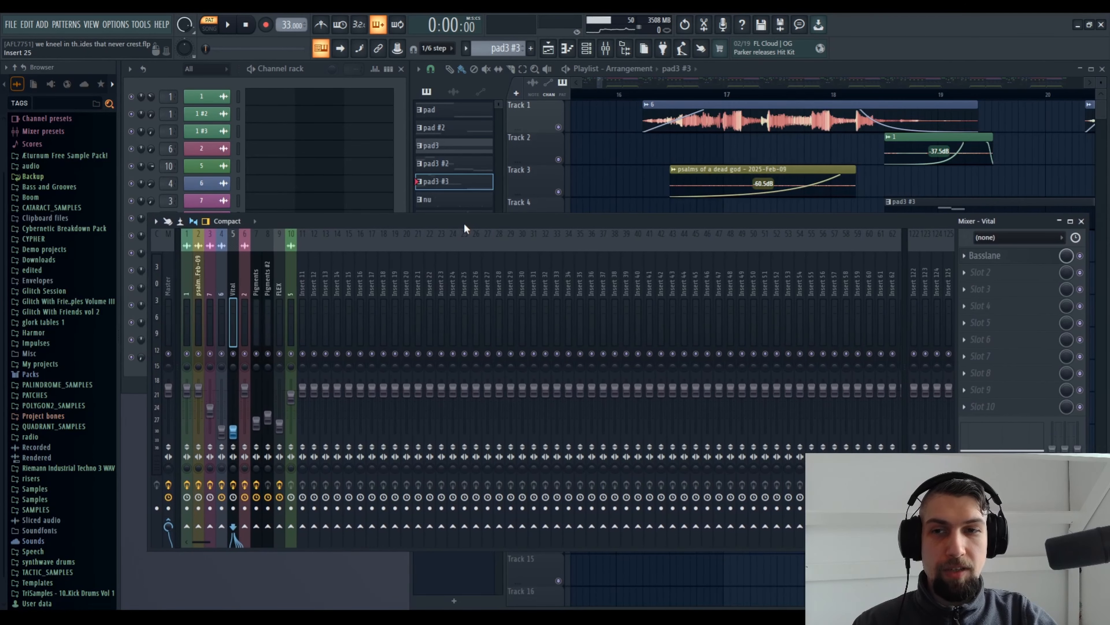
left_click_drag(234, 431, 280, 392)
left_click(1083, 221)
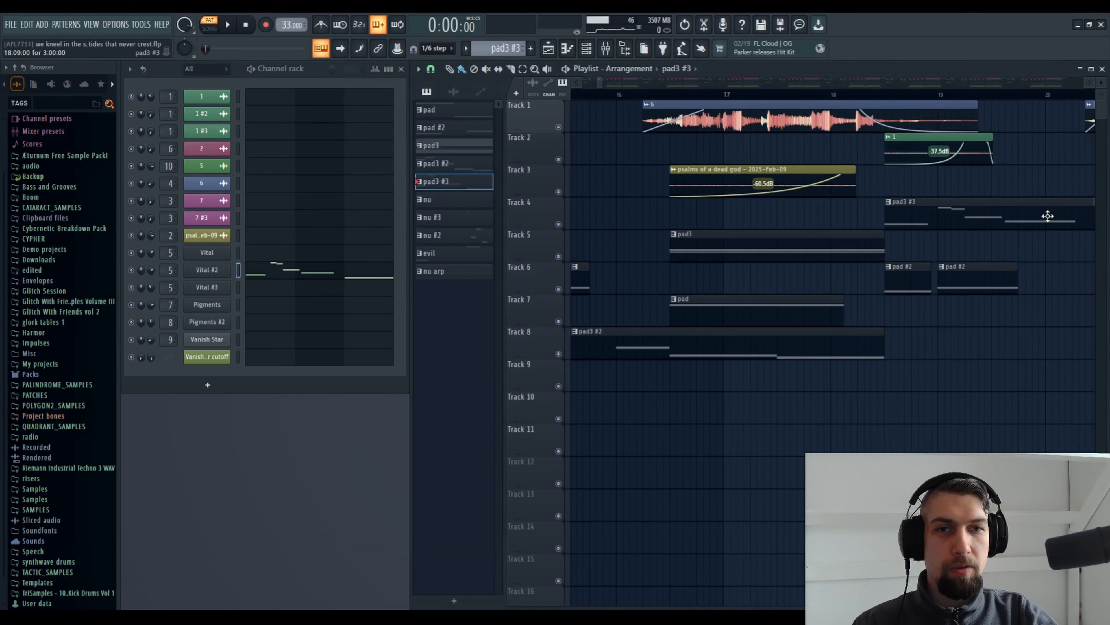
Step: Play the arrangement in song mode from around bar 16, stop it, and check the mixer's track faders
key("space")
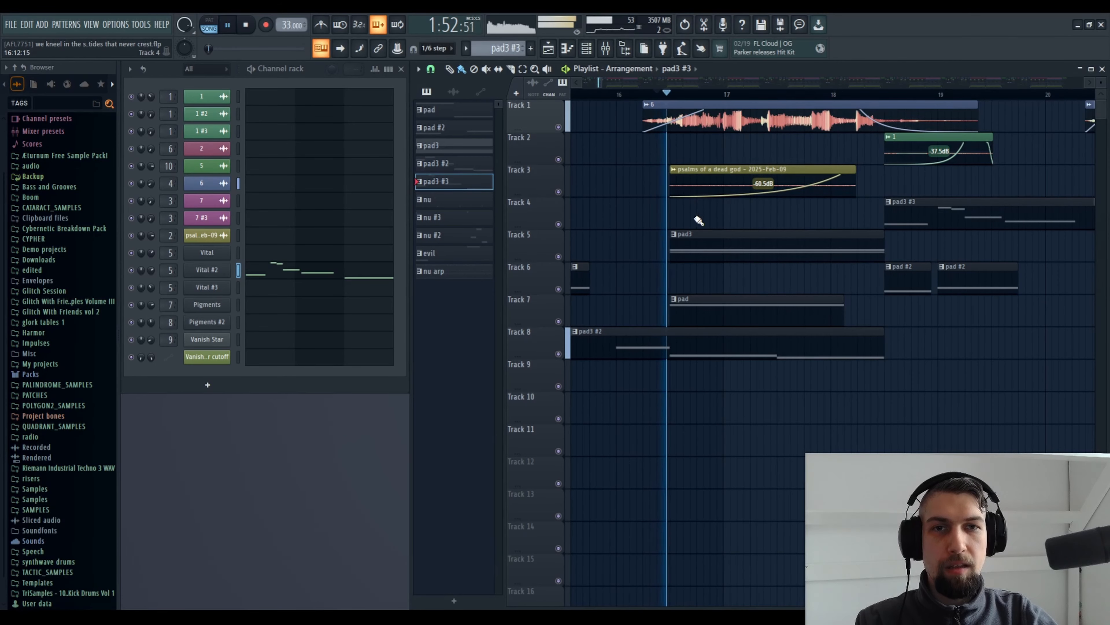
left_click(248, 27)
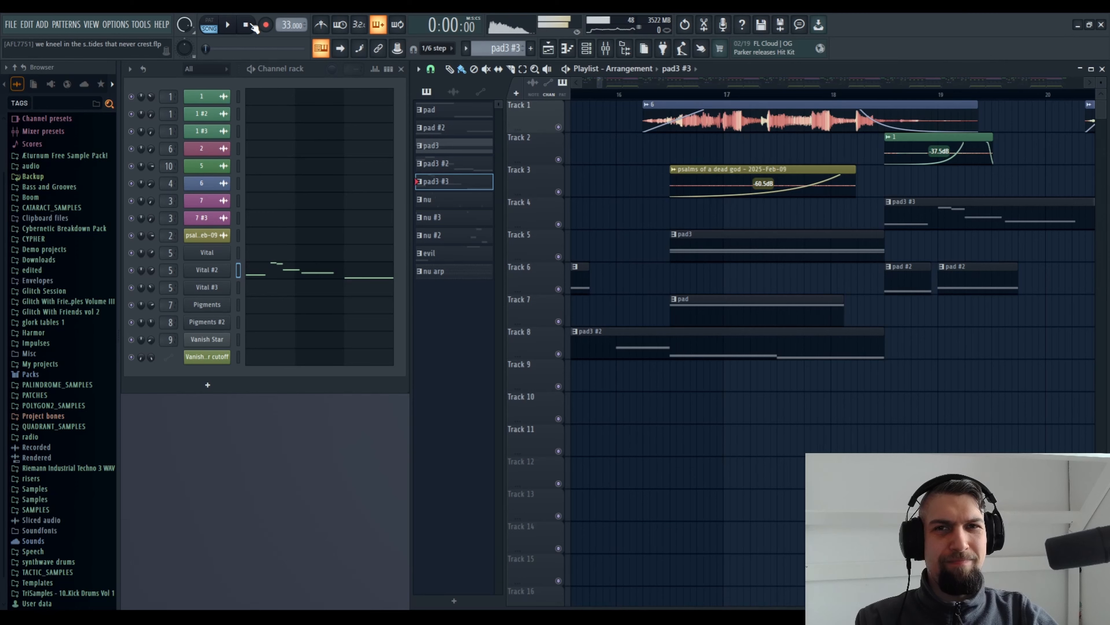
left_click(606, 48)
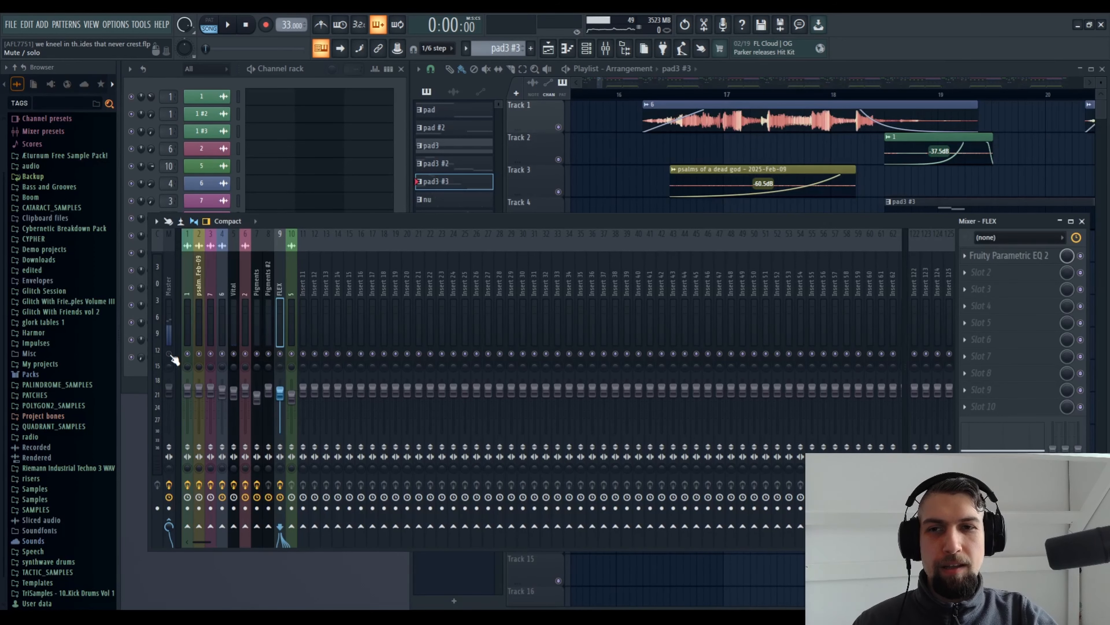
left_click(1082, 221)
Step: Examine the whole arrangement from bar 1 through the dense section ending at bar 57, and check the mixer tracks
scroll(893, 99, "down", 5)
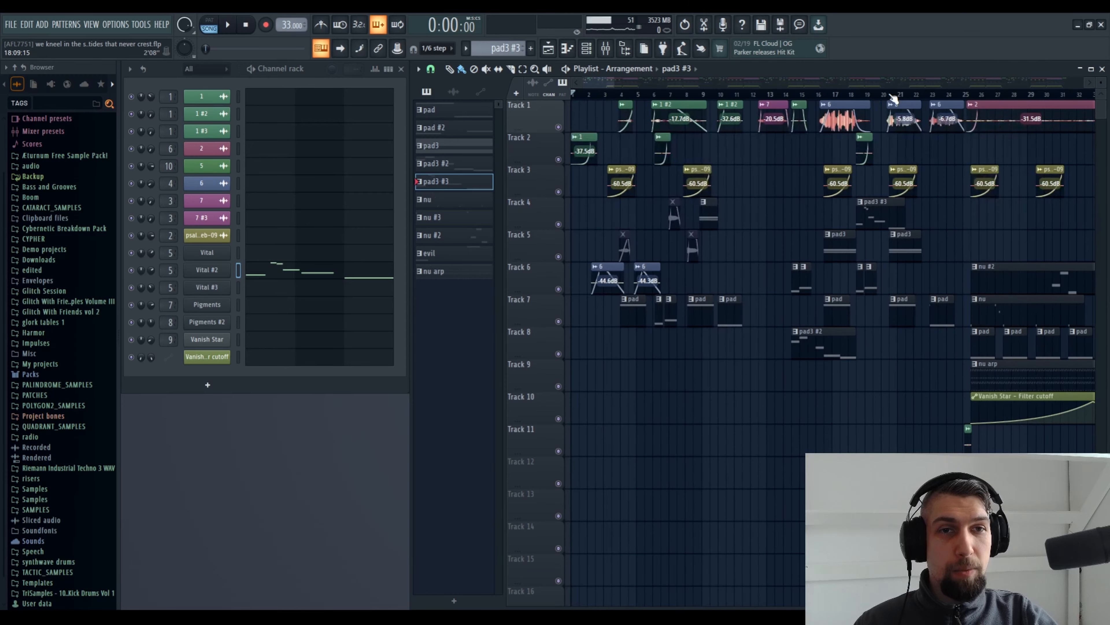
scroll(824, 233, "right", 4)
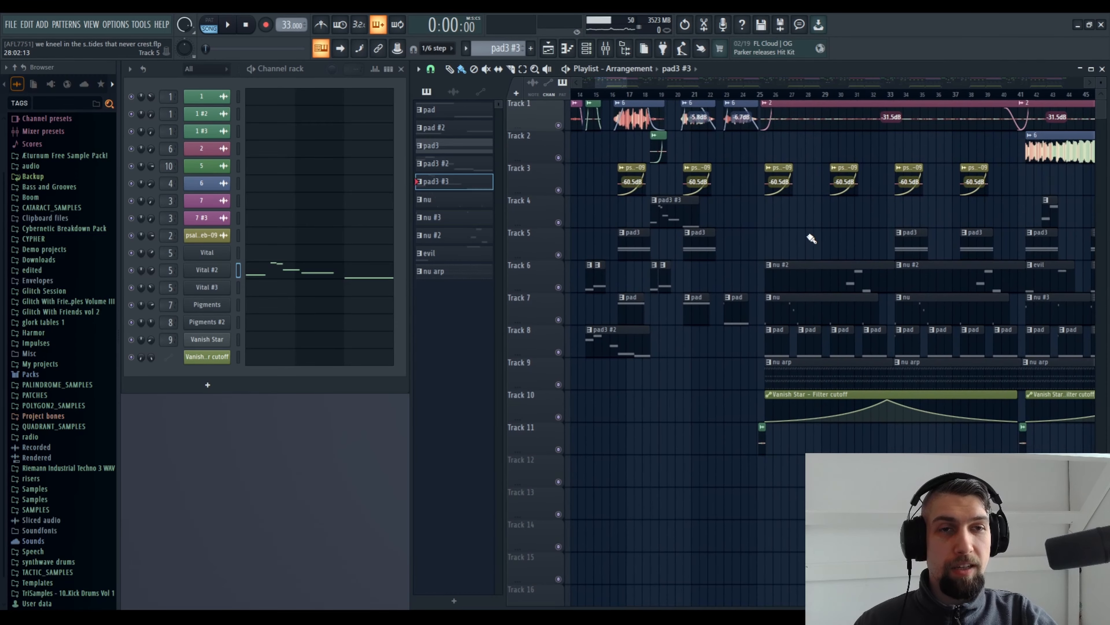
scroll(853, 229, "right", 2)
scroll(767, 235, "right", 1)
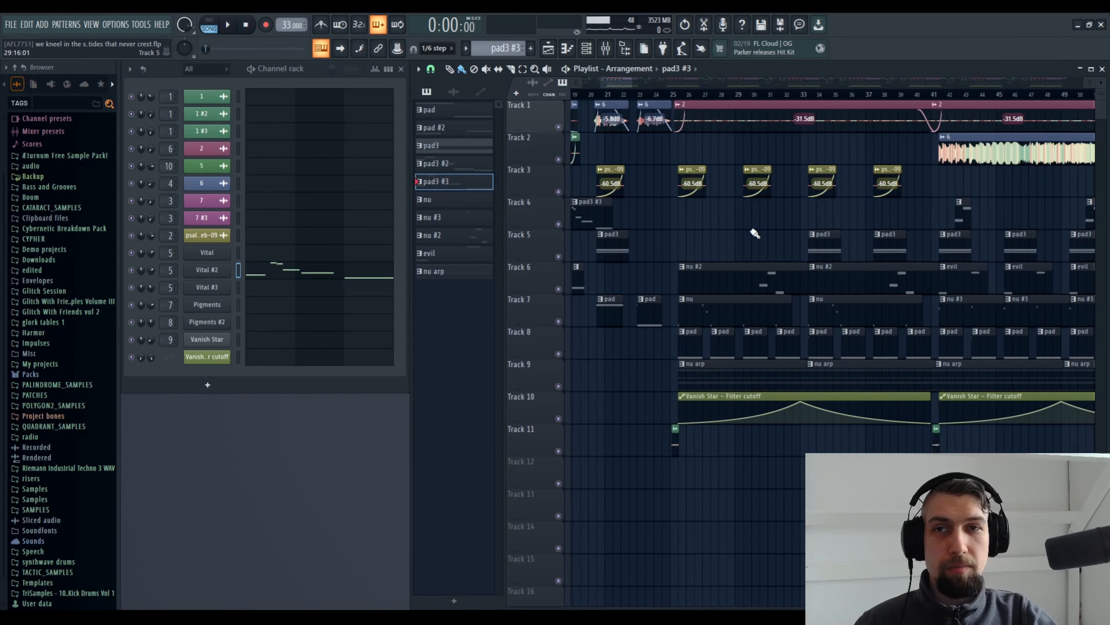
scroll(791, 225, "right", 4)
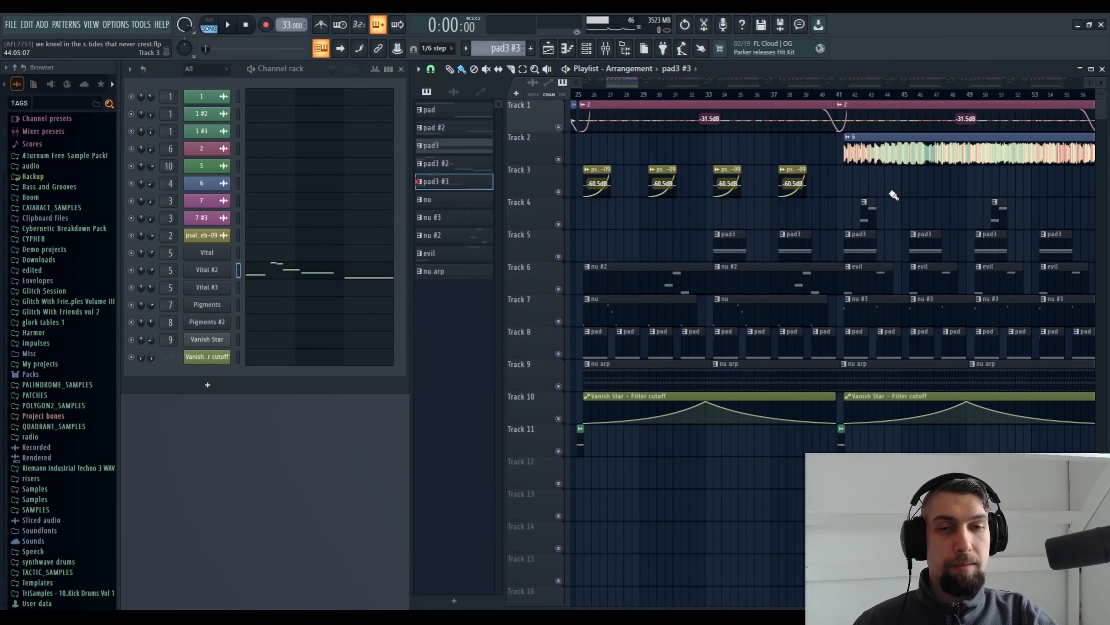
scroll(844, 210, "right", 3)
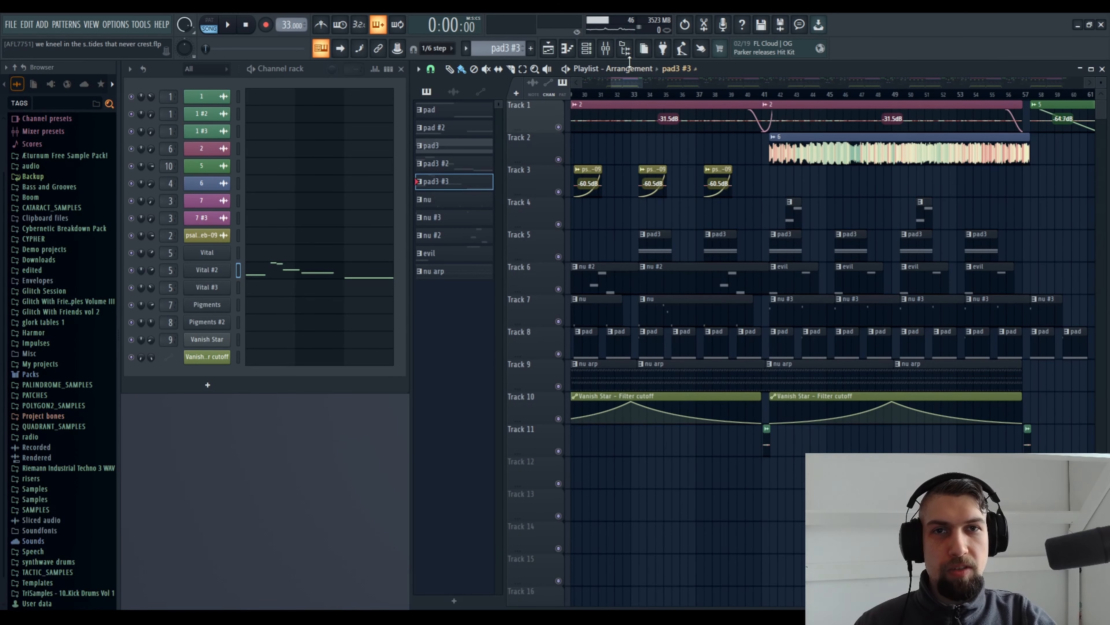
left_click(605, 48)
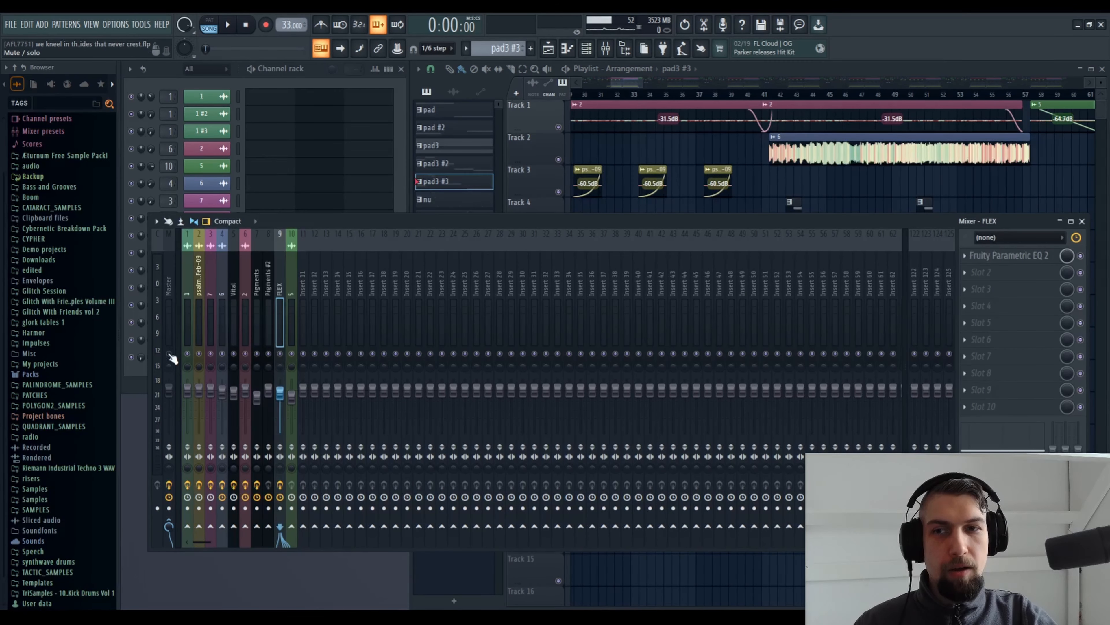
left_click(1083, 221)
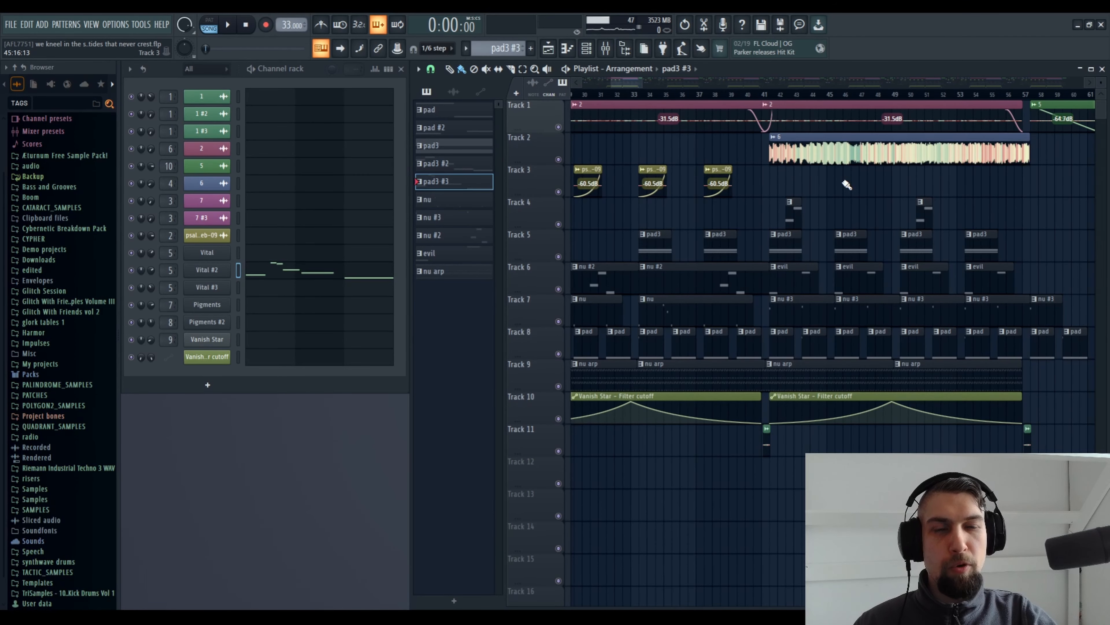
Step: Compare the sparse opening bars with the layered section from bar 25 to 57, checking the mixer tracks in between
scroll(756, 219, "left", 8)
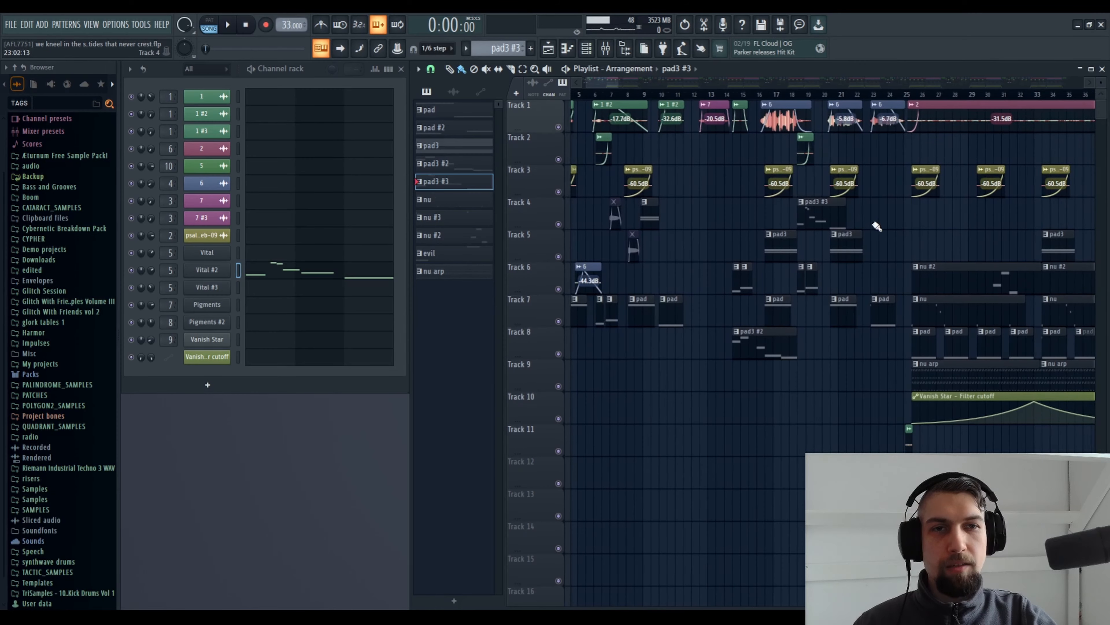
scroll(796, 203, "right", 3)
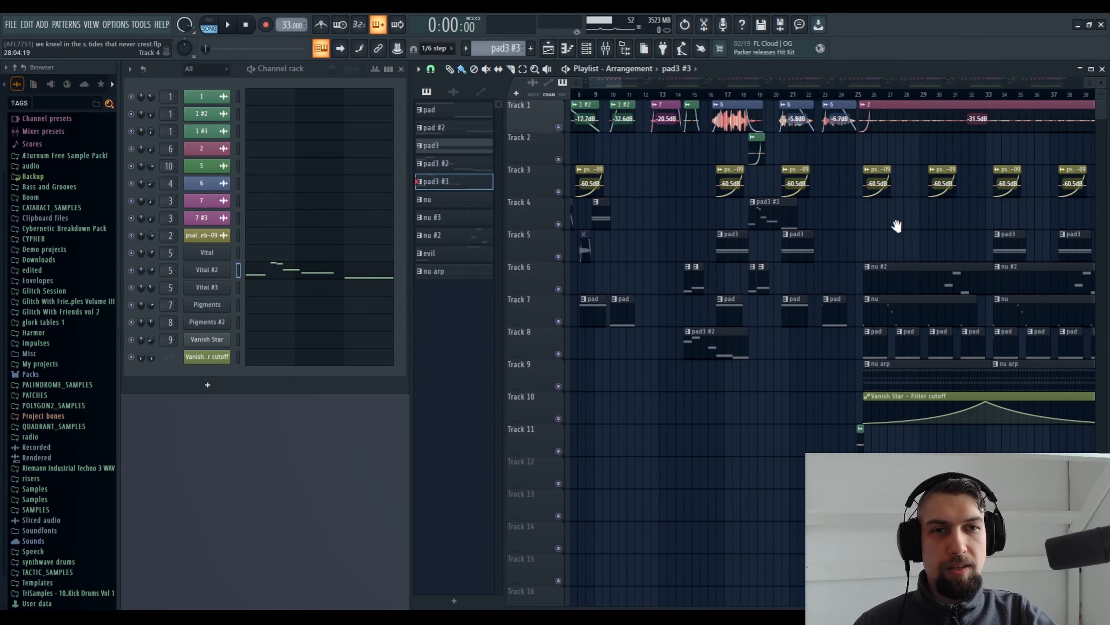
scroll(897, 225, "right", 5)
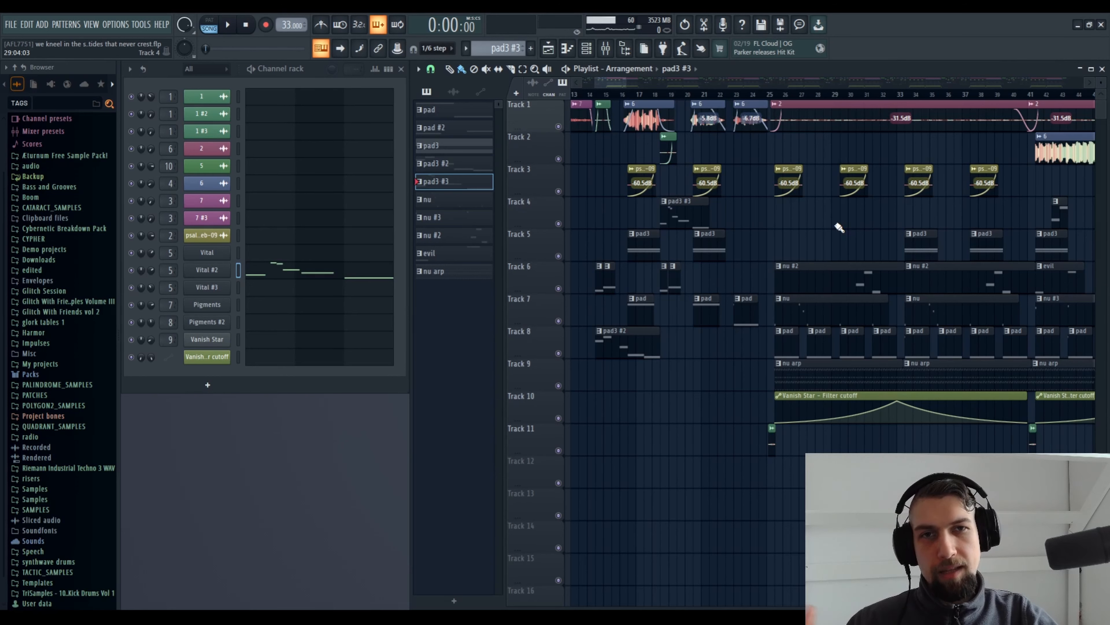
scroll(830, 225, "right", 5)
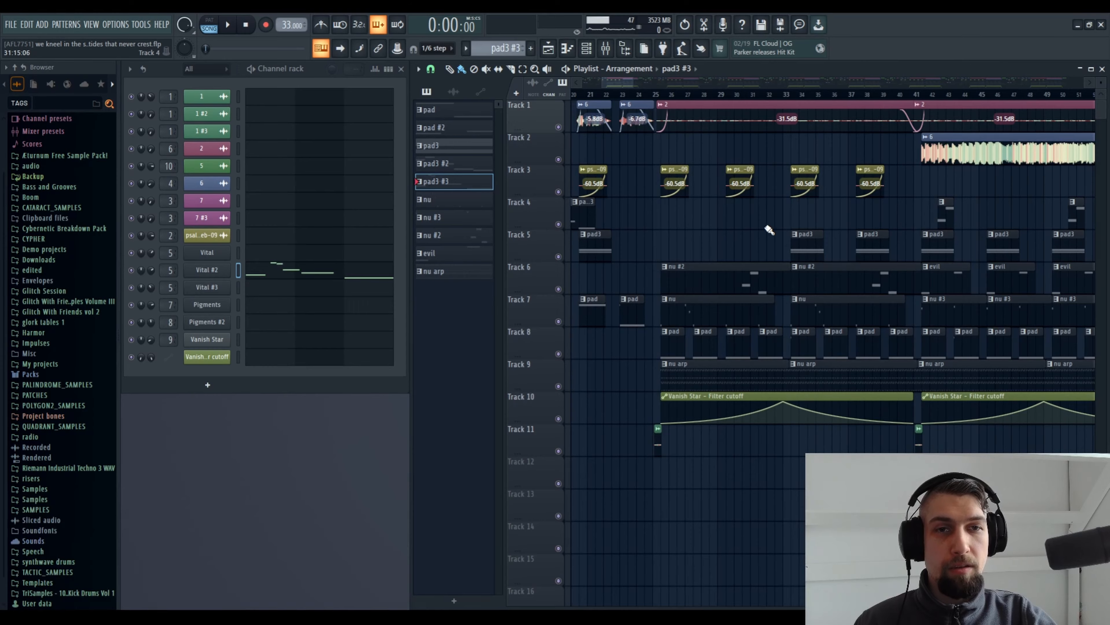
scroll(700, 232, "right", 5)
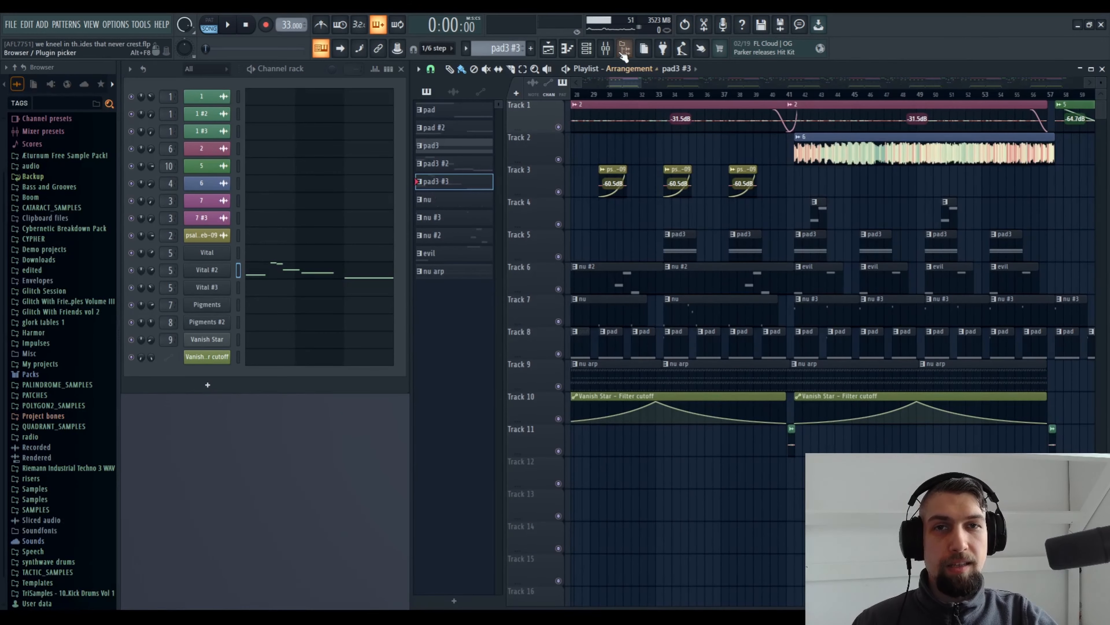
left_click(605, 48)
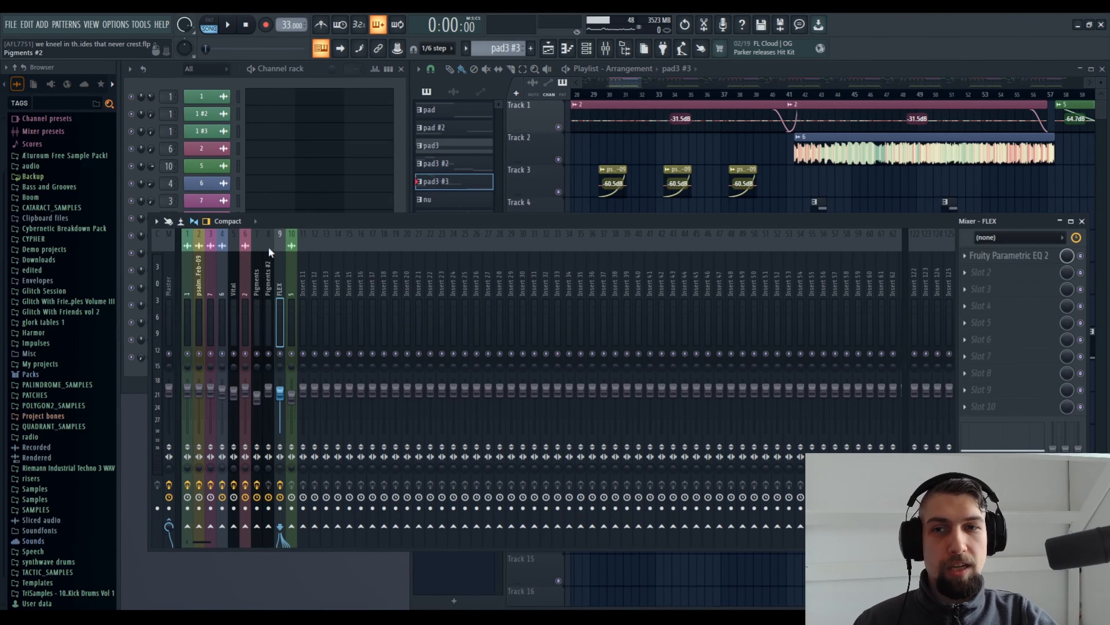
left_click(1083, 222)
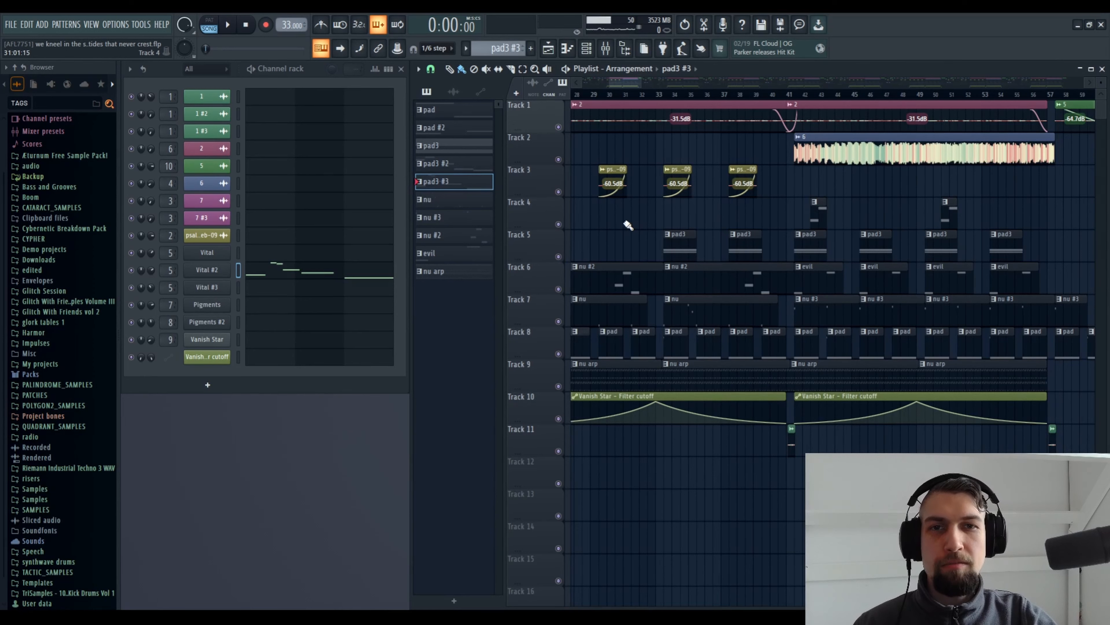
scroll(745, 224, "right", 10)
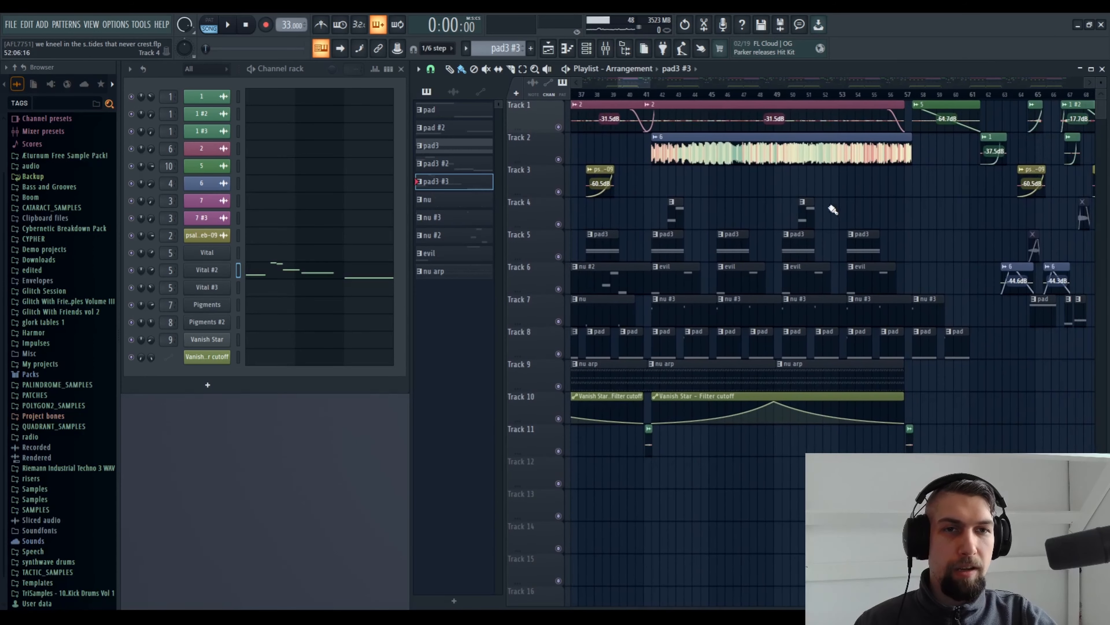
scroll(800, 217, "left", 20)
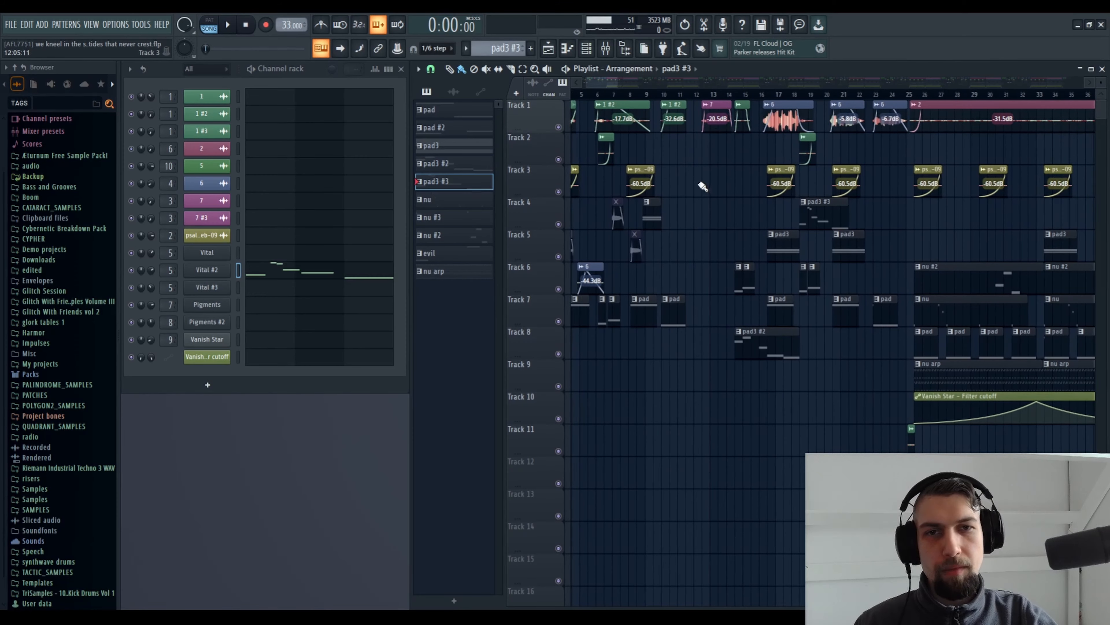
scroll(702, 181, "left", 2)
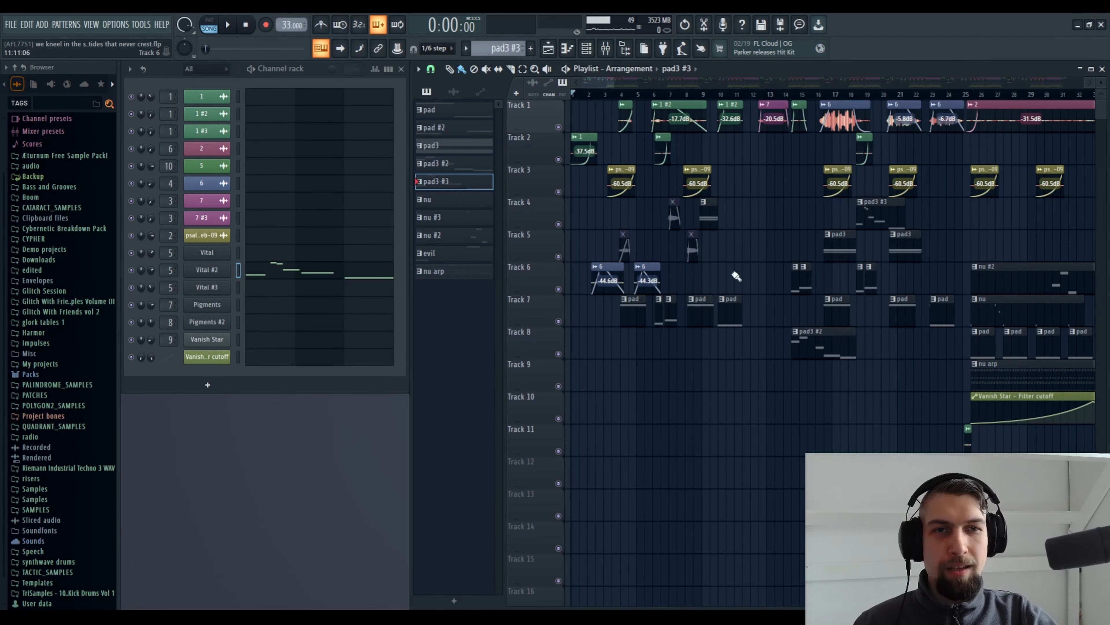
left_click_drag(768, 262, 679, 263)
left_click_drag(986, 223, 770, 223)
scroll(798, 212, "right", 5)
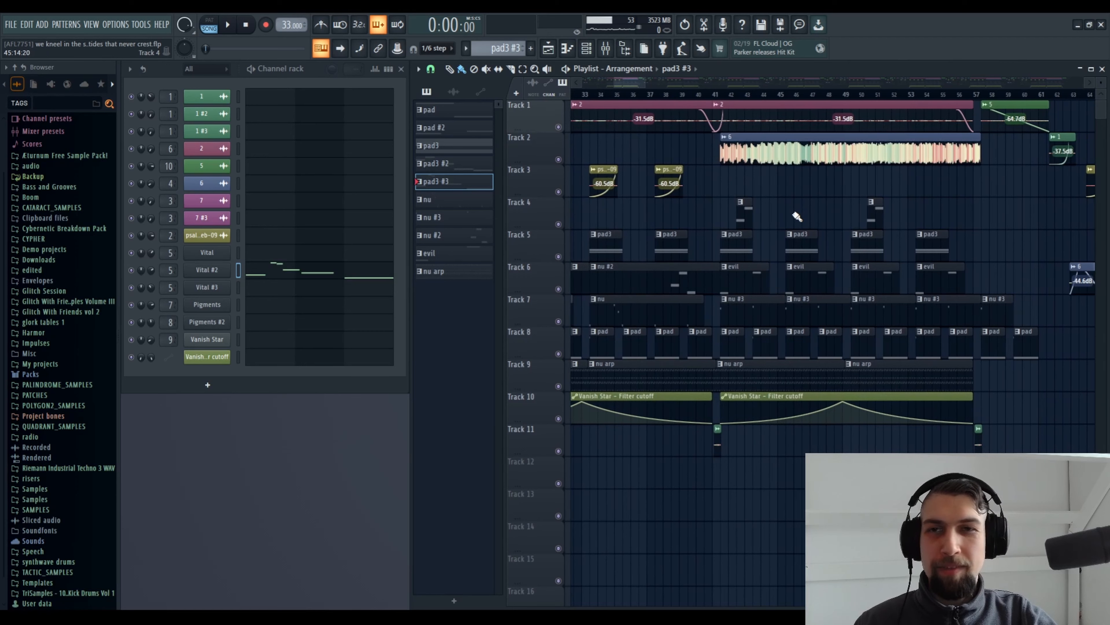